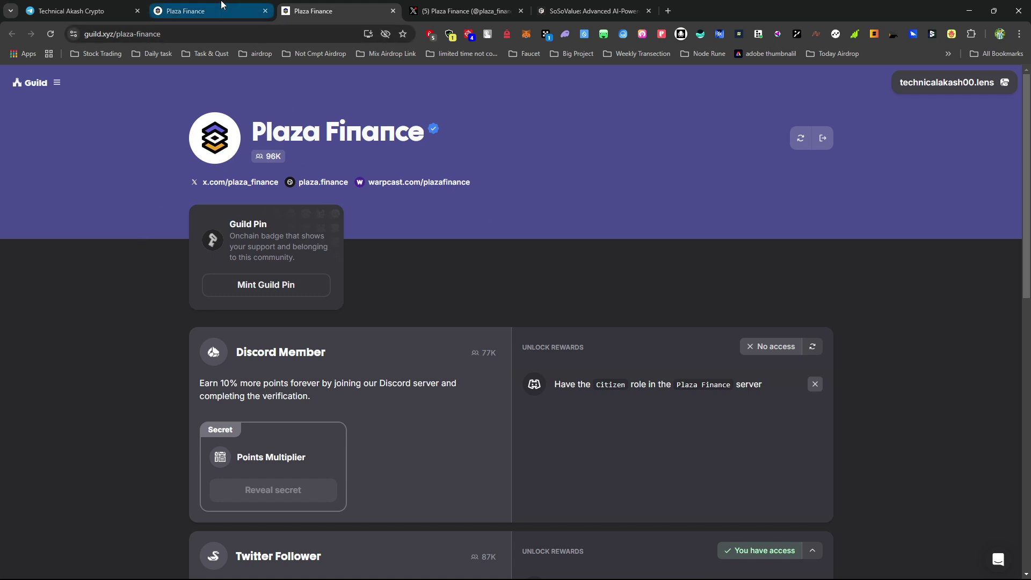
# Go to the Plaza Finance testnet dashboard and request test tokens for the connected wallet
pyautogui.click(200, 11)
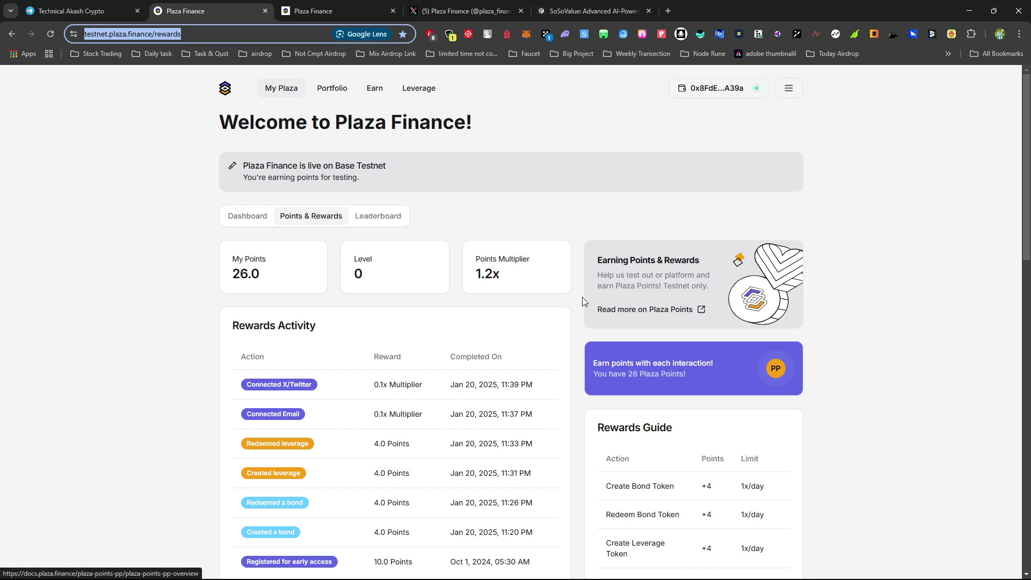
pyautogui.click(286, 92)
pyautogui.click(287, 91)
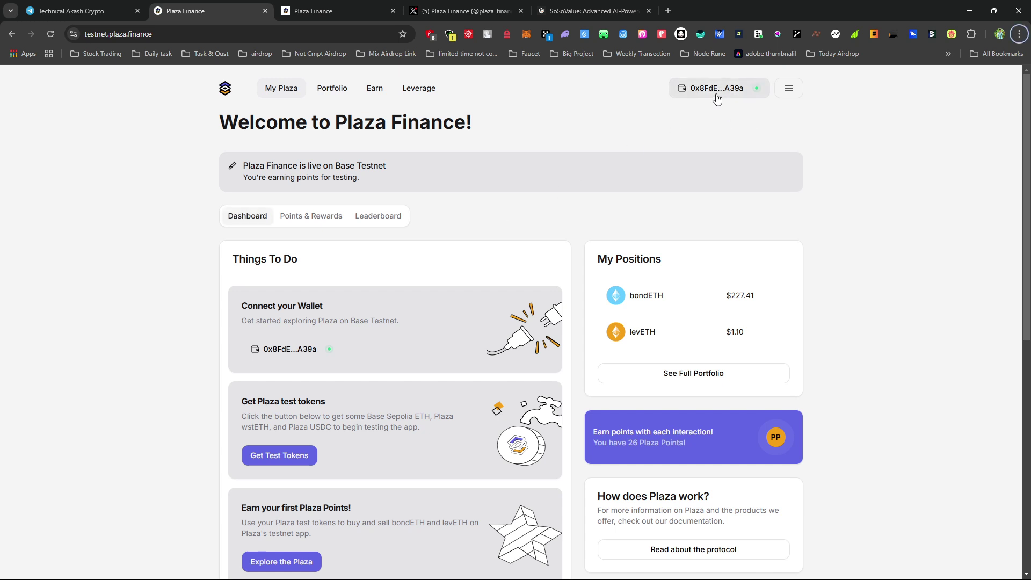
pyautogui.scroll(-2, 313, 414)
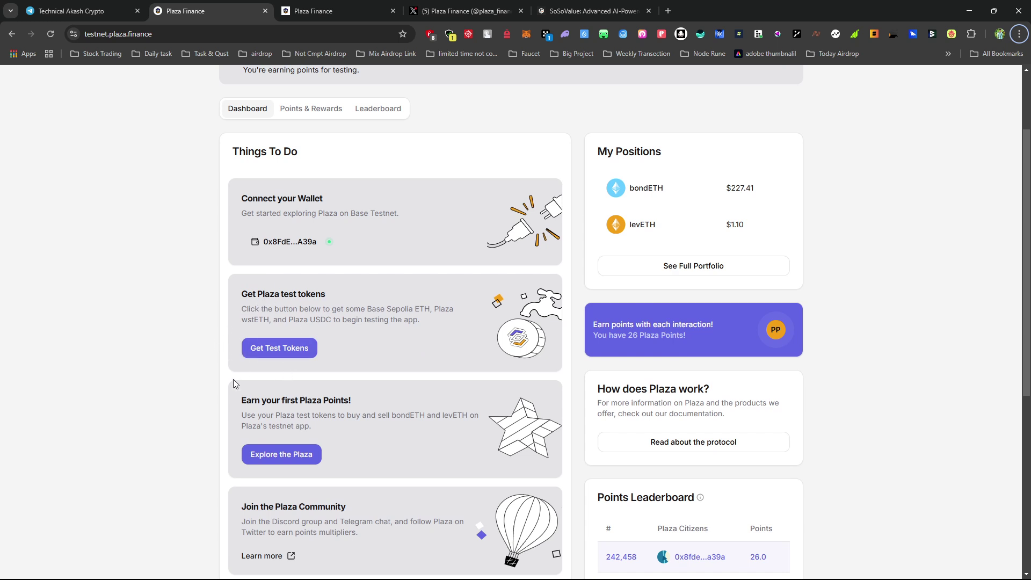
pyautogui.click(264, 348)
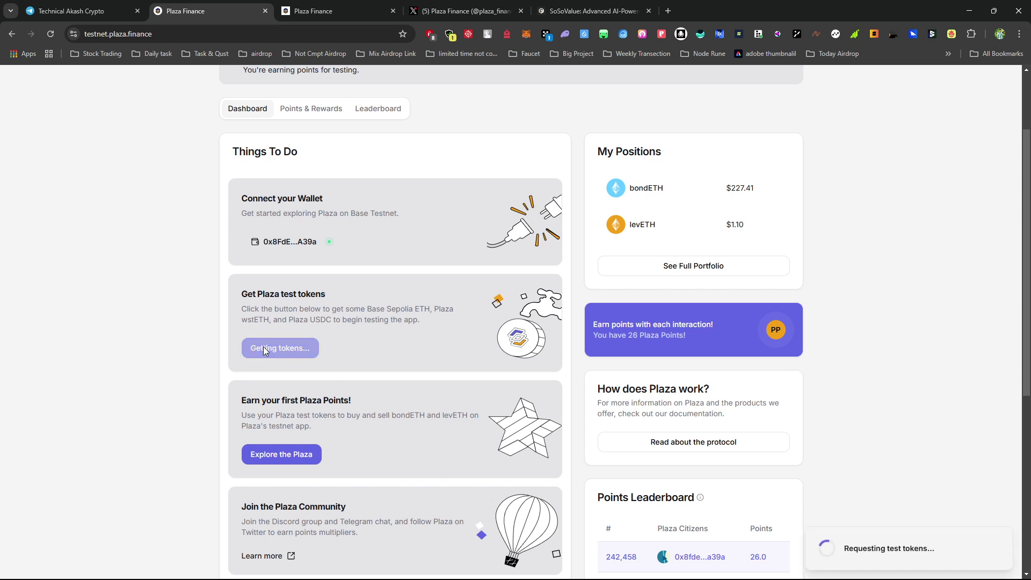
pyautogui.scroll(-1, 842, 437)
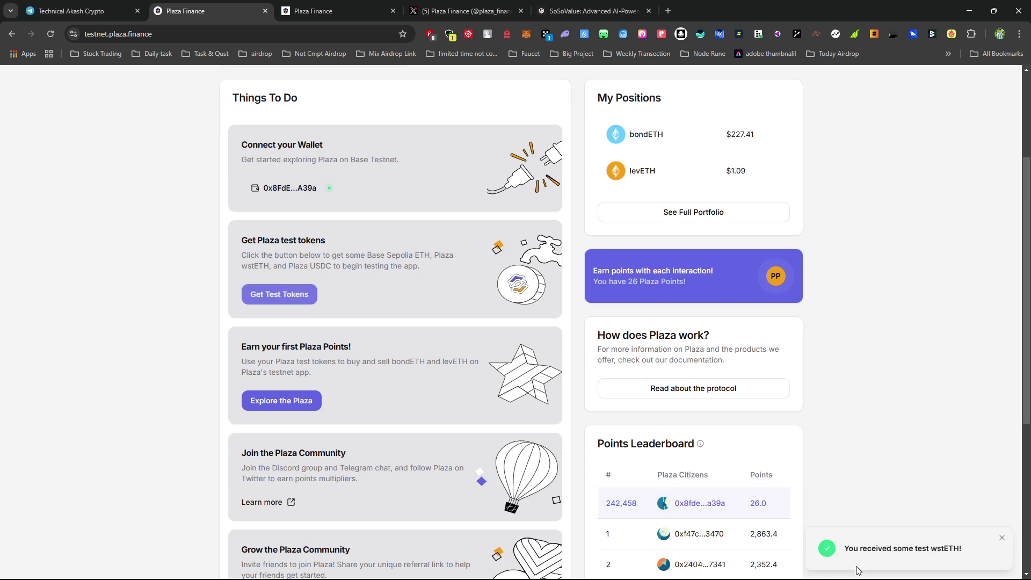
# Open the Points & Rewards page and review the account's points, level and points multiplier
pyautogui.scroll(-2, 848, 410)
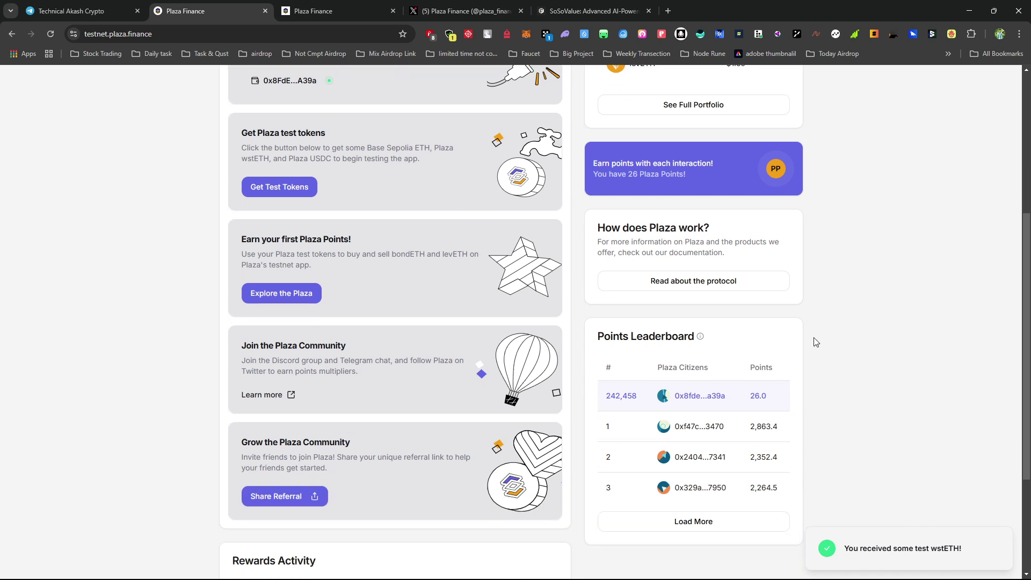
pyautogui.scroll(5, 434, 281)
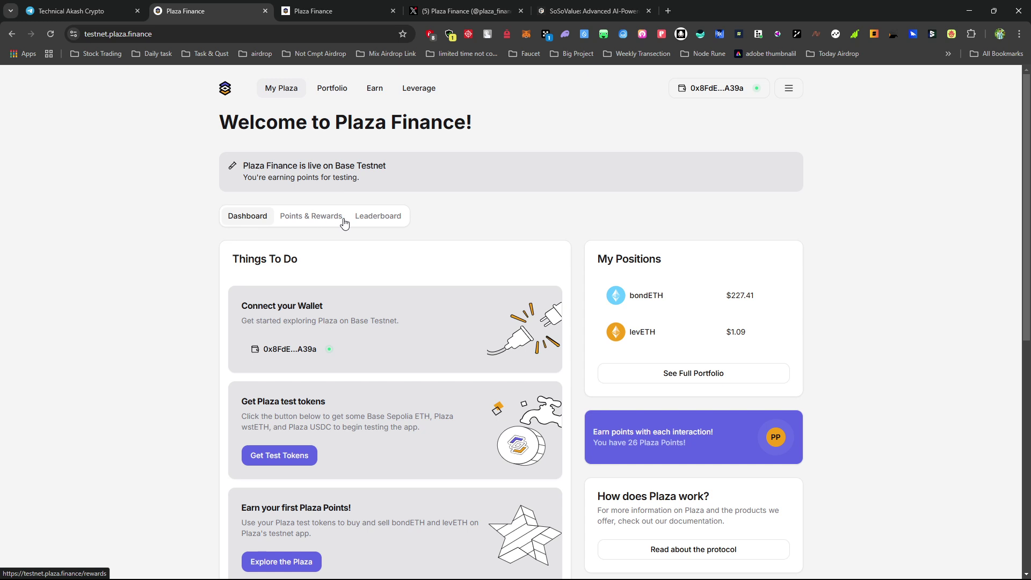
pyautogui.click(316, 225)
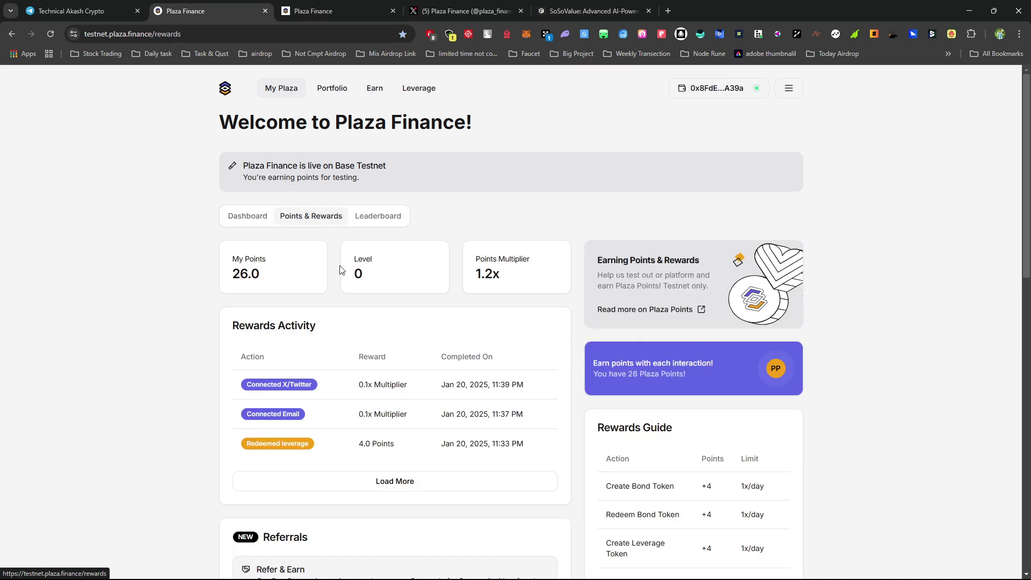
pyautogui.scroll(-1, 289, 261)
pyautogui.moveTo(266, 224); pyautogui.dragTo(226, 222)
pyautogui.moveTo(396, 226); pyautogui.dragTo(339, 226)
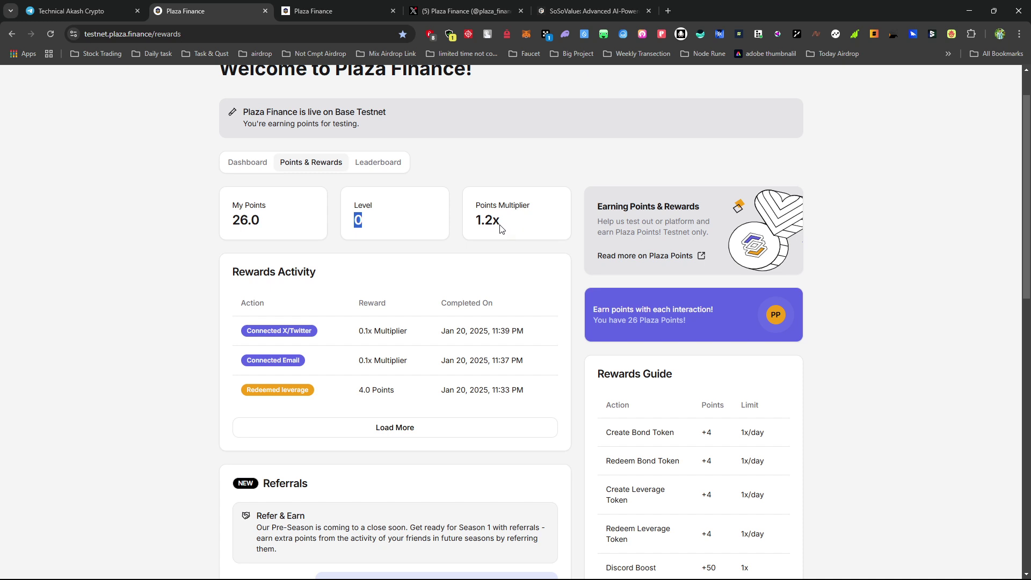
pyautogui.moveTo(518, 227); pyautogui.dragTo(490, 223)
pyautogui.click(517, 248)
# Read through the Rewards Guide and Multipliers Guide, checking each action's points, daily limit and multiplier
pyautogui.scroll(-2, 575, 328)
pyautogui.scroll(-1, 612, 287)
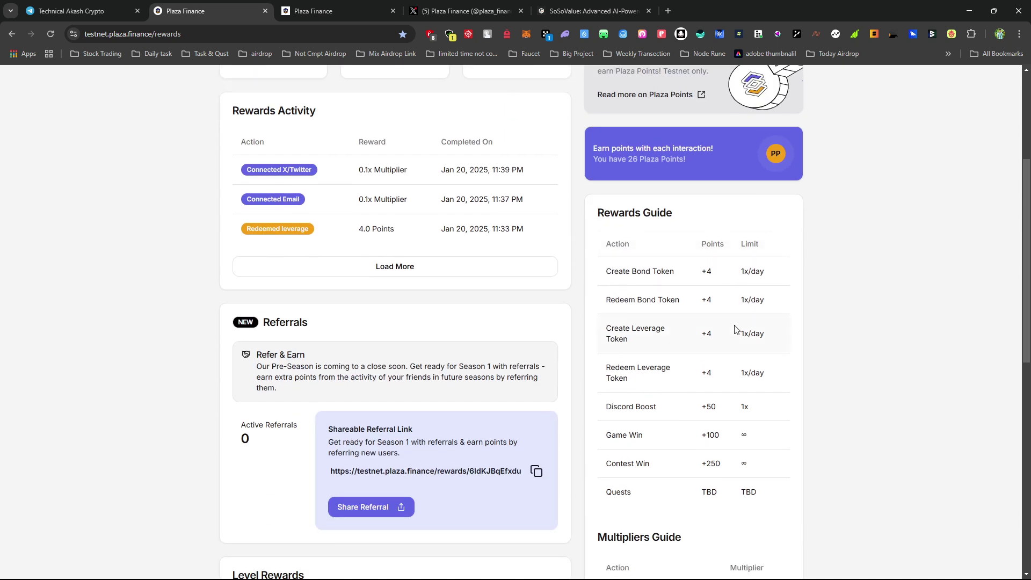
pyautogui.scroll(-1, 732, 322)
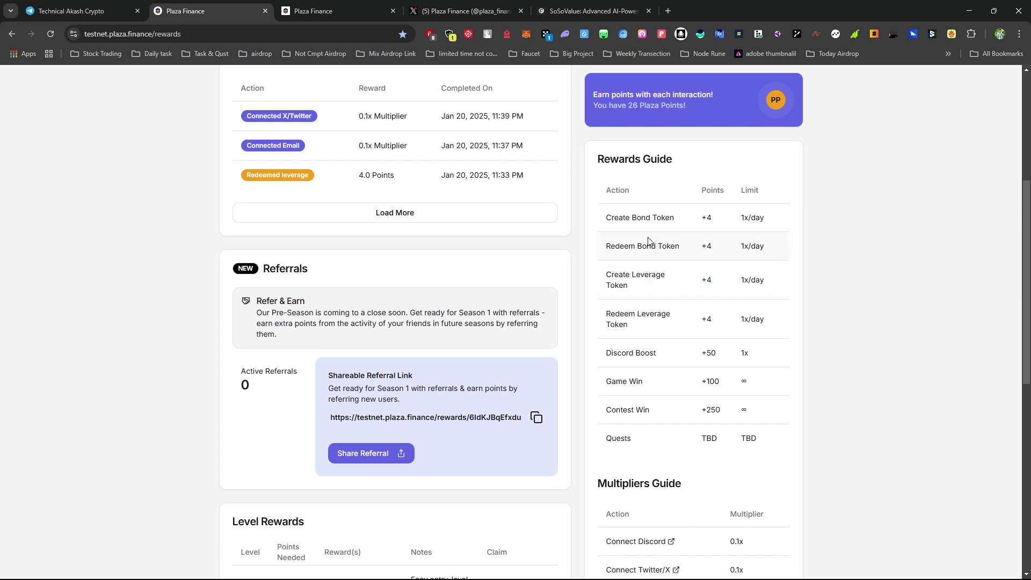
pyautogui.scroll(-2, 651, 239)
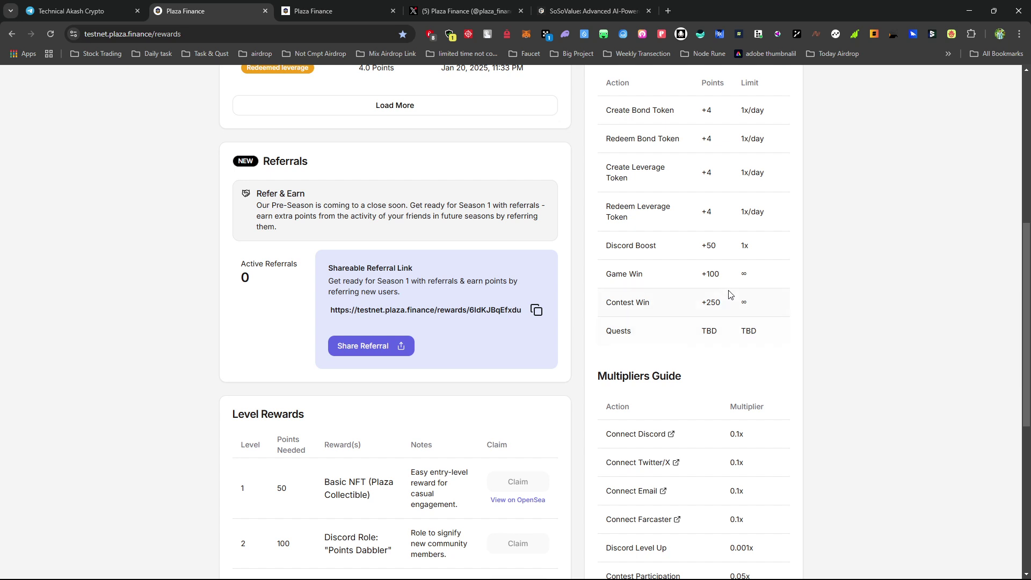
pyautogui.scroll(-1, 635, 283)
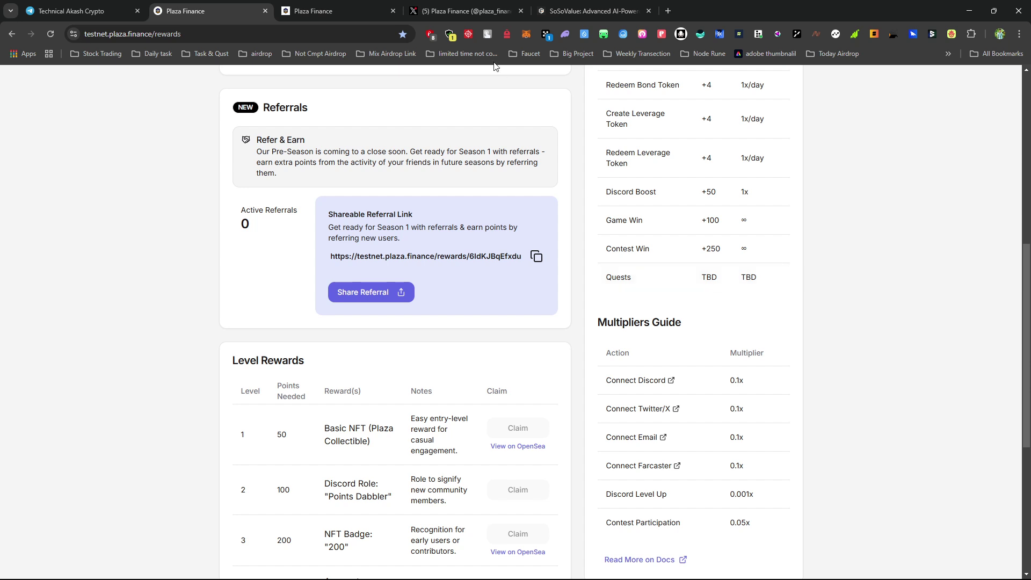
pyautogui.scroll(1, 660, 242)
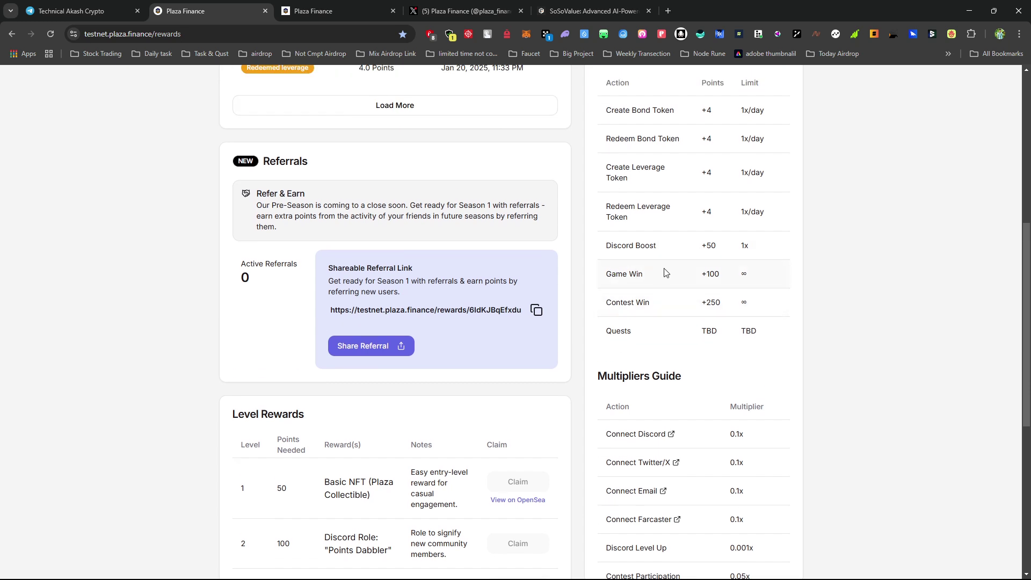
pyautogui.scroll(2, 647, 242)
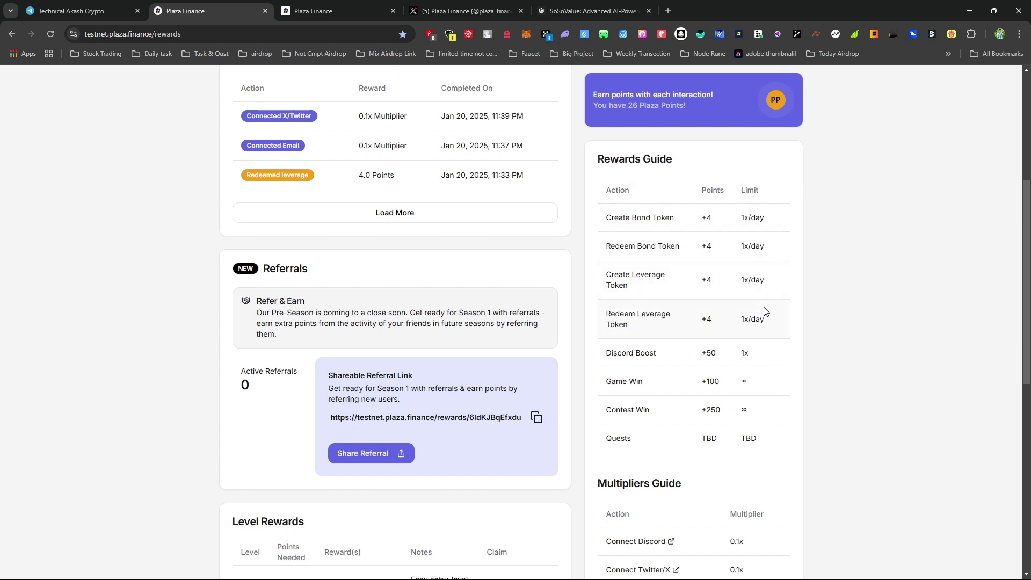
pyautogui.scroll(-1, 762, 314)
pyautogui.scroll(-1, 759, 314)
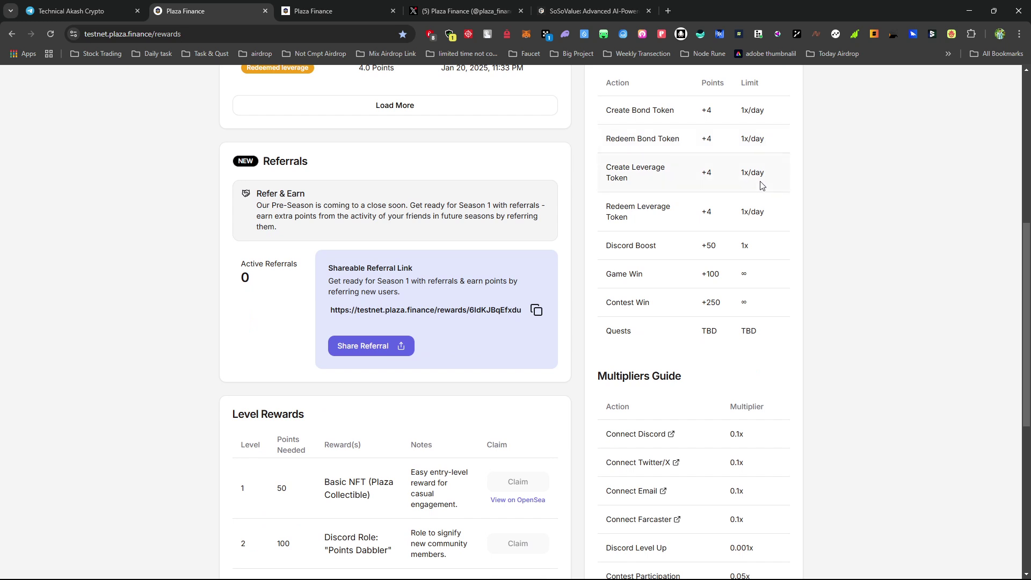
pyautogui.scroll(-3, 760, 185)
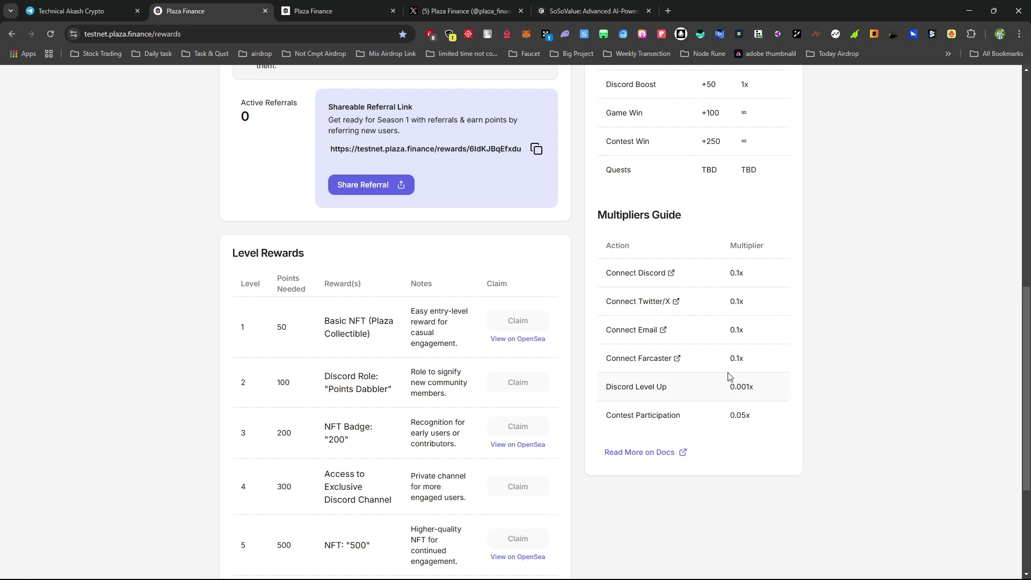
# Examine the Level Rewards table, including the points needed and the Discord role reward for level 2
pyautogui.scroll(-3, 562, 362)
pyautogui.moveTo(231, 101); pyautogui.dragTo(339, 102)
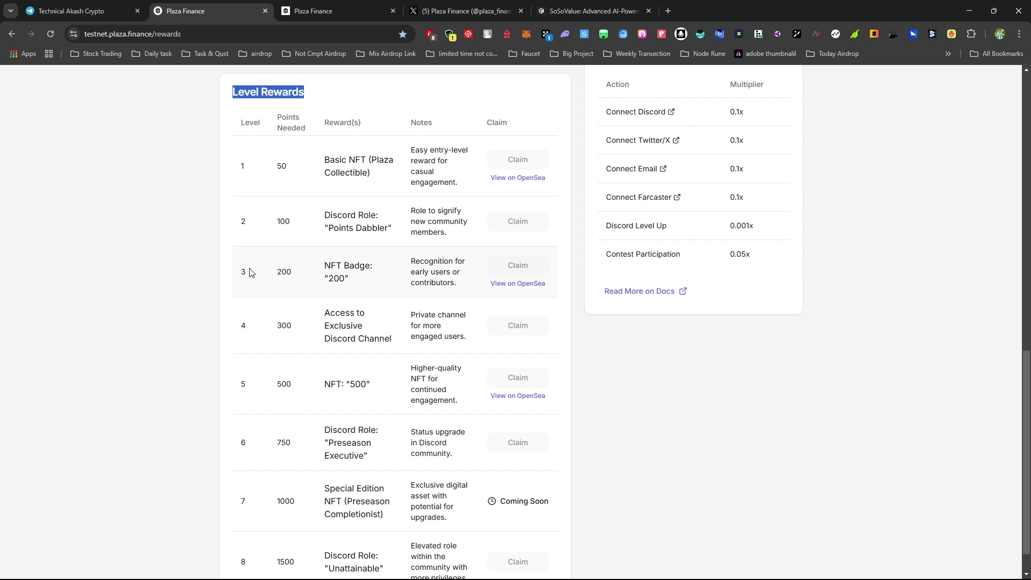
pyautogui.doubleClick(278, 222)
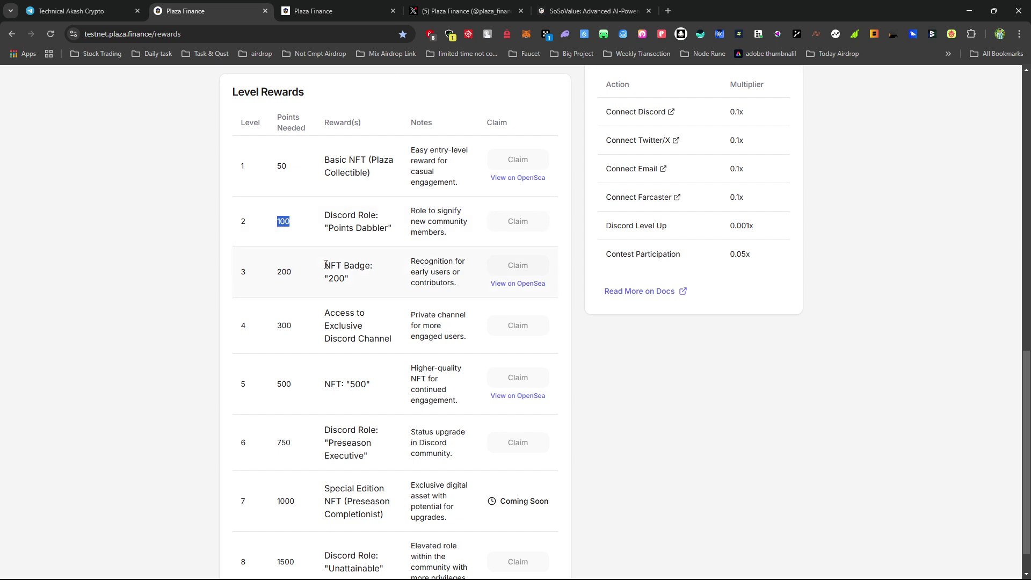
pyautogui.moveTo(321, 216); pyautogui.dragTo(388, 229)
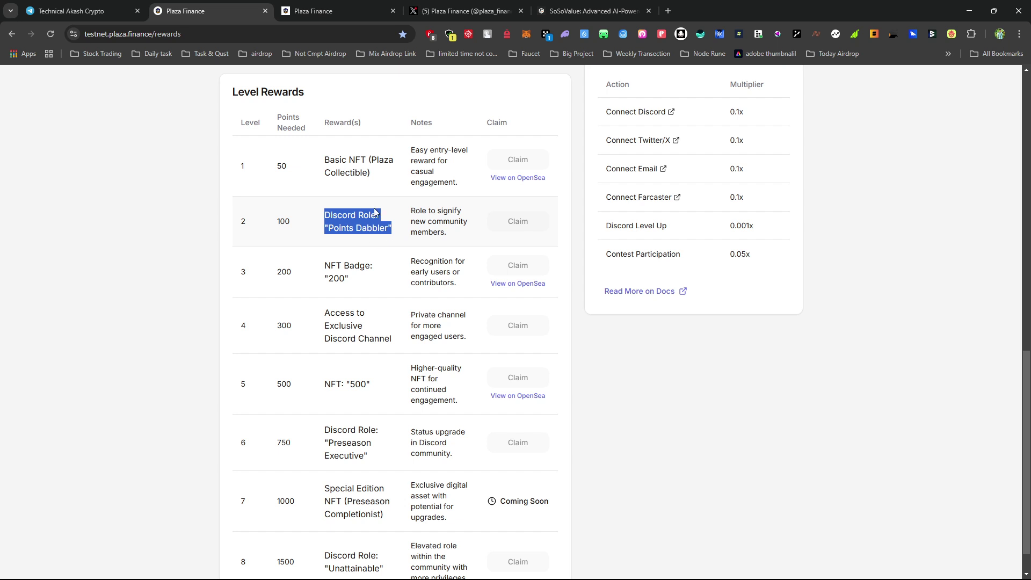
pyautogui.scroll(-1, 485, 282)
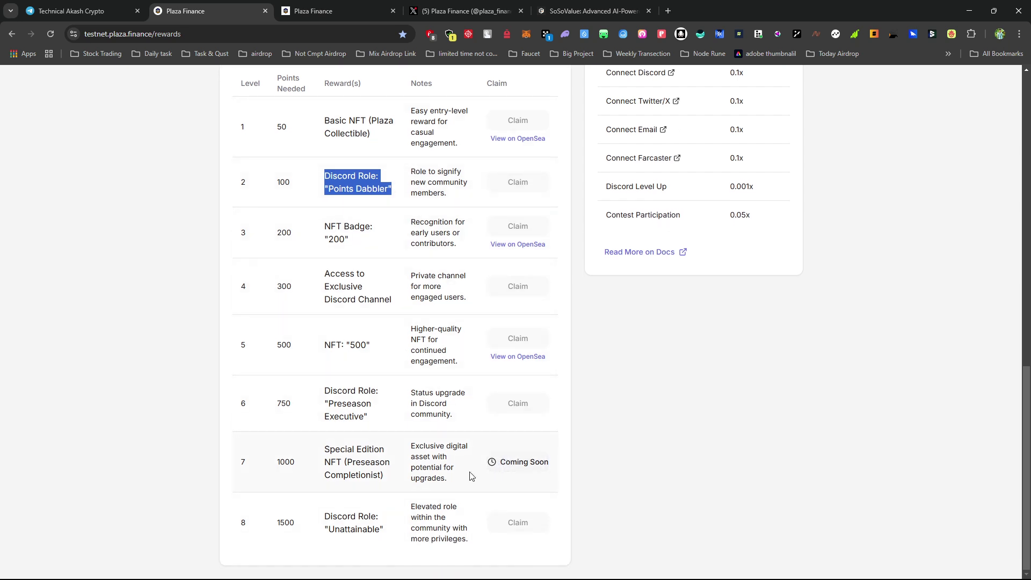
# Buy bondETH on the Earn page by swapping 0.1 wstETH
pyautogui.scroll(8, 383, 401)
pyautogui.scroll(3, 383, 400)
pyautogui.scroll(-3, 383, 400)
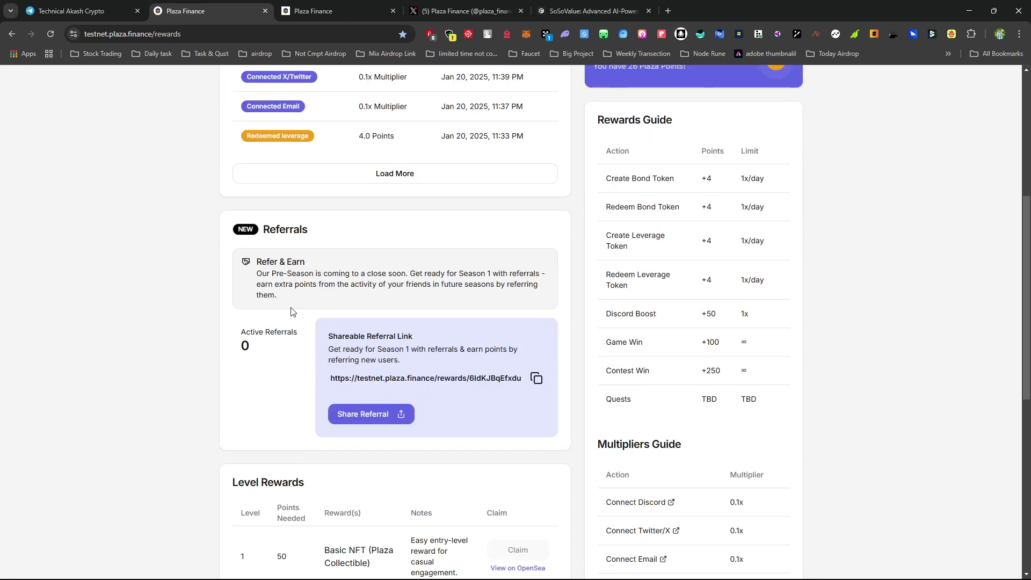
pyautogui.scroll(6, 293, 311)
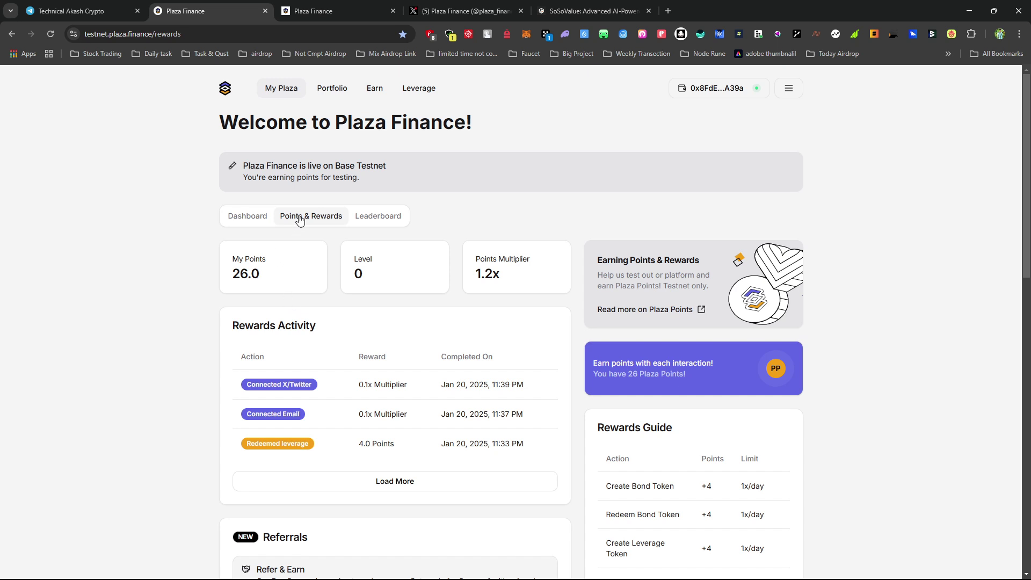
pyautogui.click(376, 90)
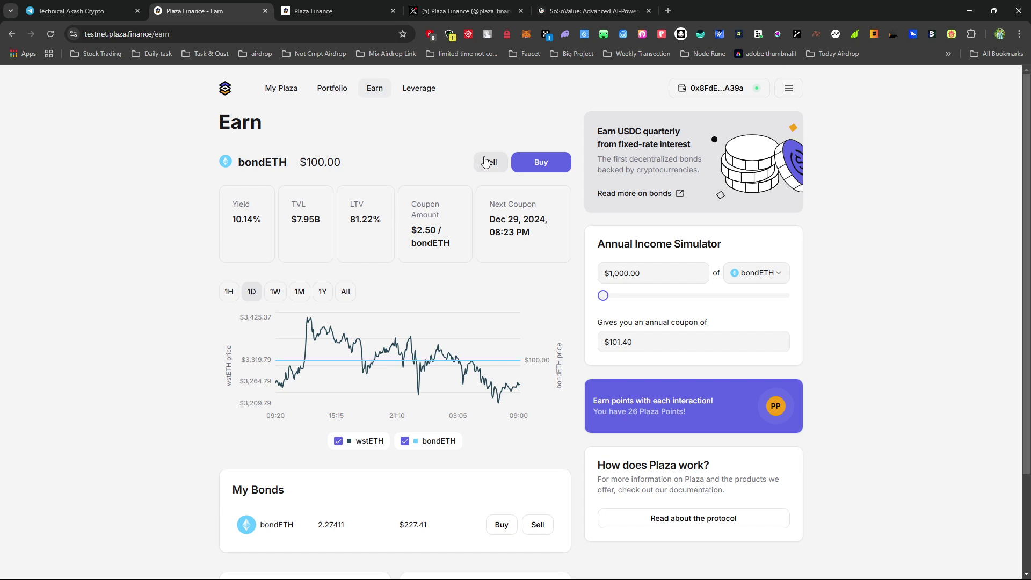
pyautogui.click(552, 165)
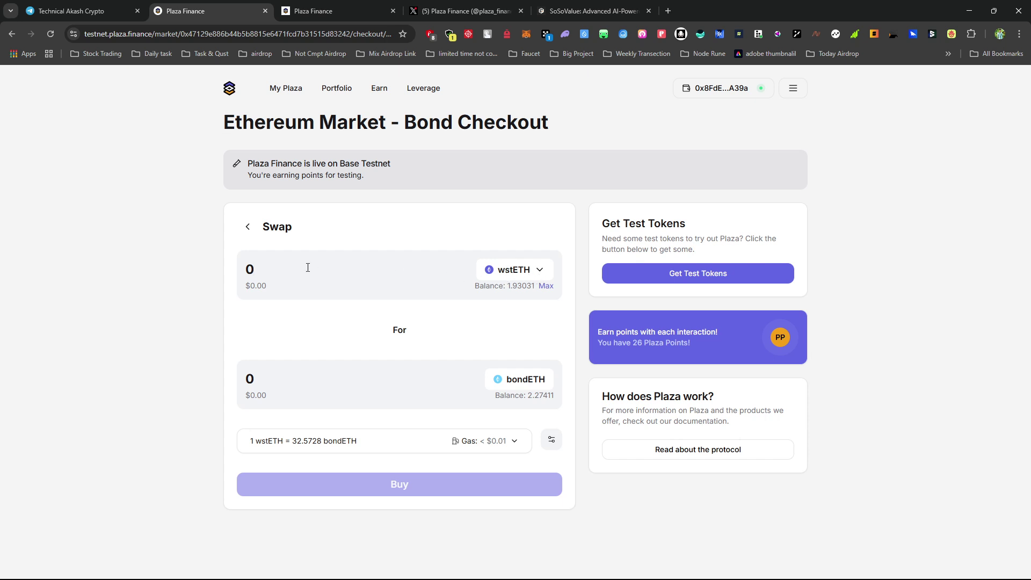
pyautogui.write('.1')
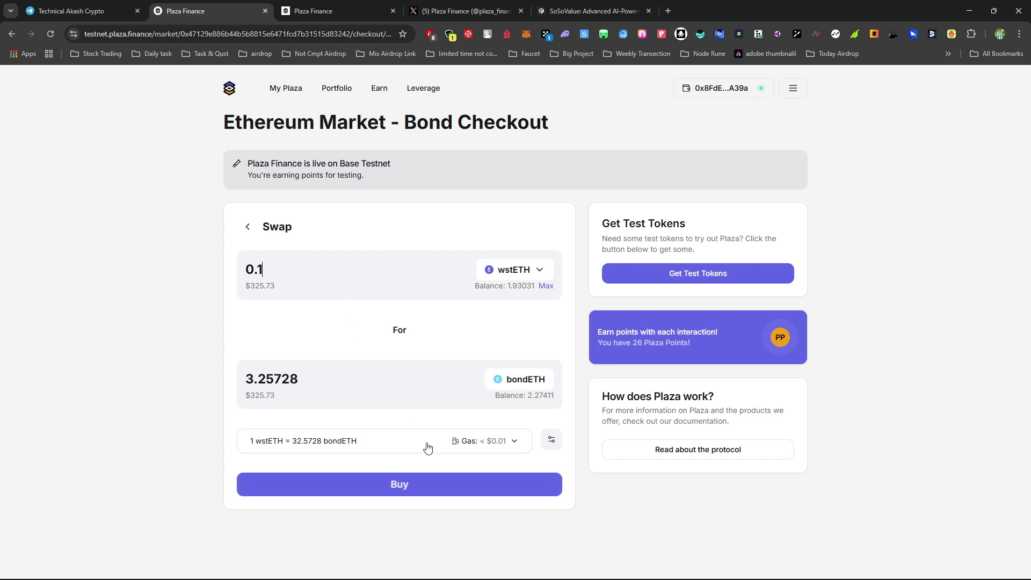
pyautogui.click(436, 485)
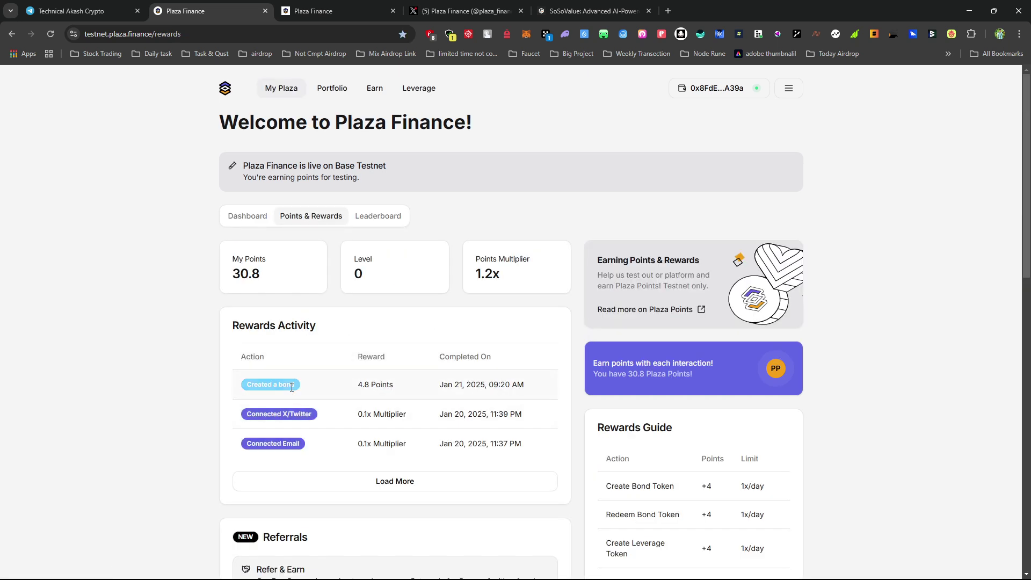
# Check the bond creation entry in Rewards Activity and compare it with the daily tasks in the Rewards Guide
pyautogui.moveTo(250, 387); pyautogui.dragTo(306, 388)
pyautogui.scroll(-2, 642, 426)
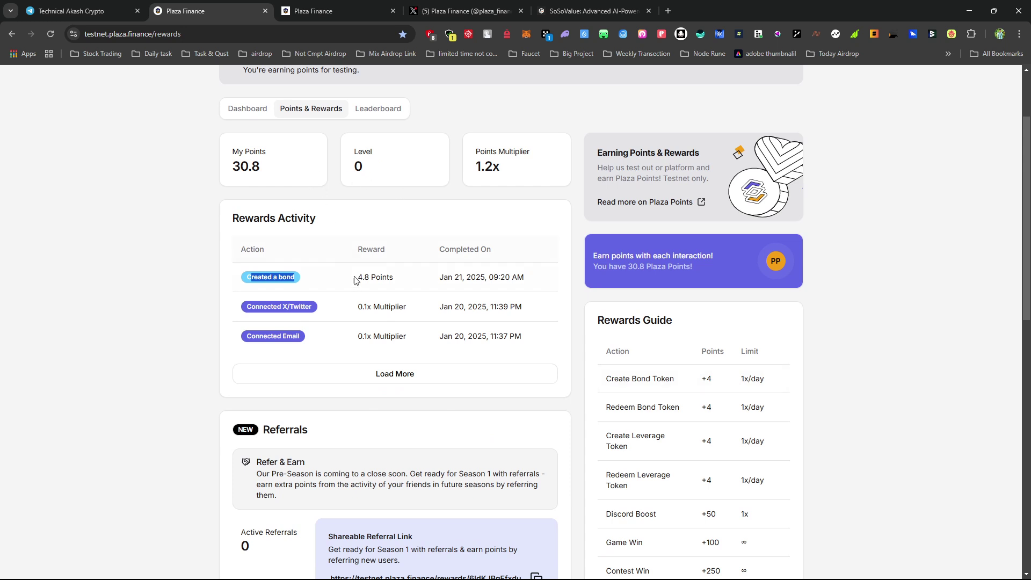
pyautogui.scroll(2, 390, 289)
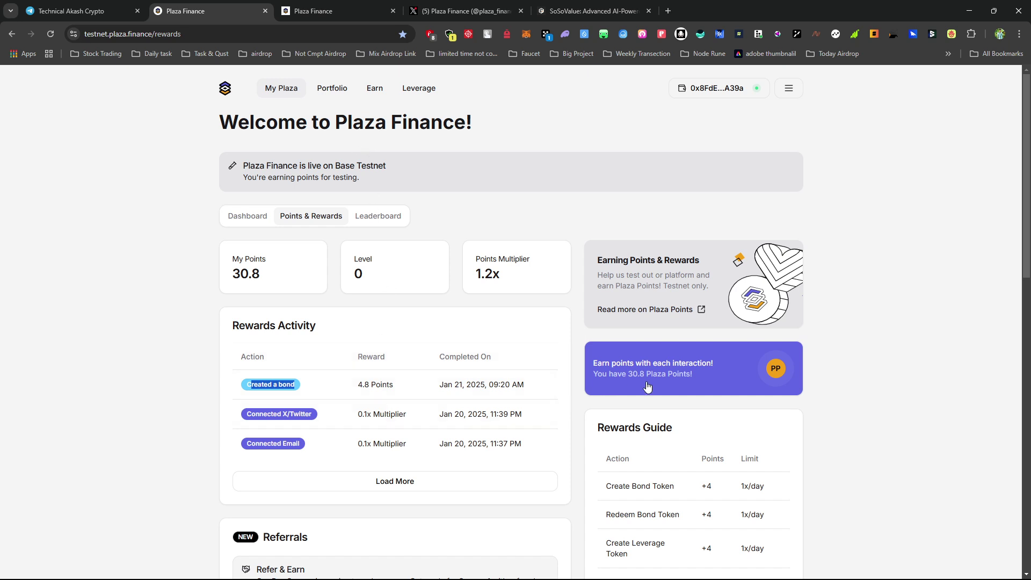
pyautogui.scroll(-1, 678, 442)
pyautogui.scroll(-1, 698, 462)
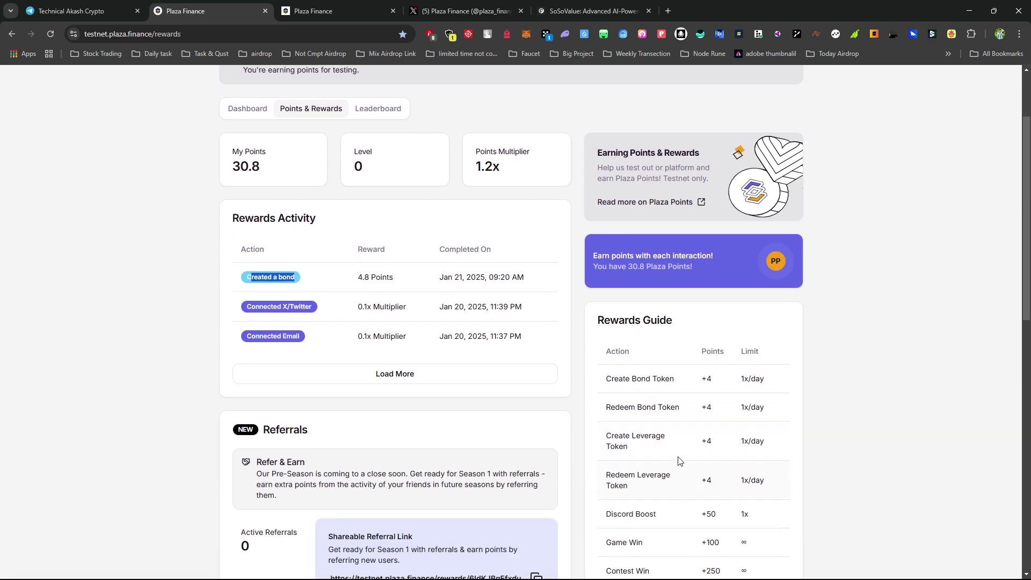
pyautogui.scroll(2, 327, 292)
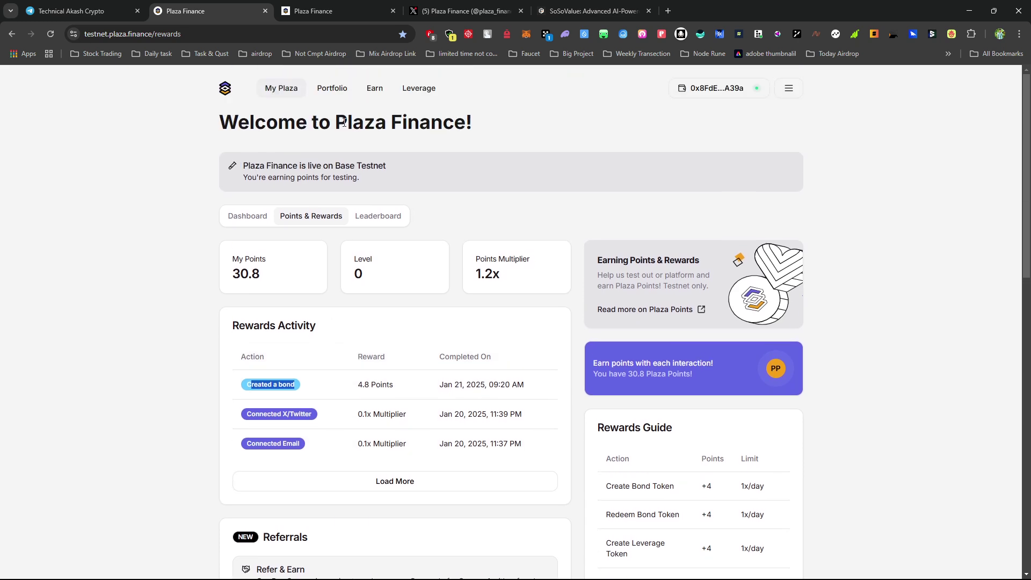
# Sell 0.1 bondETH for wstETH from the Earn page and confirm the transaction in MetaMask
pyautogui.click(374, 88)
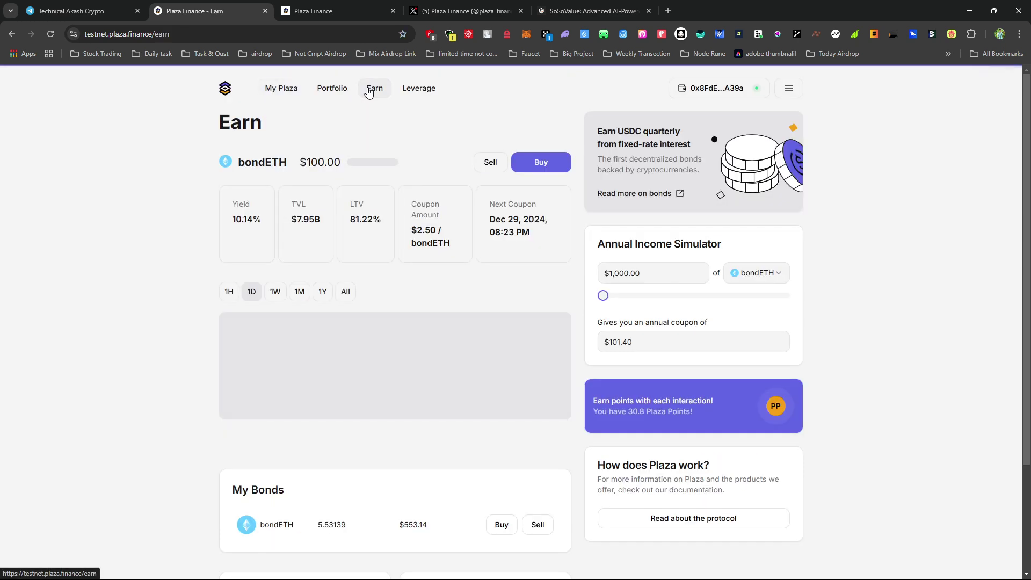
pyautogui.click(490, 163)
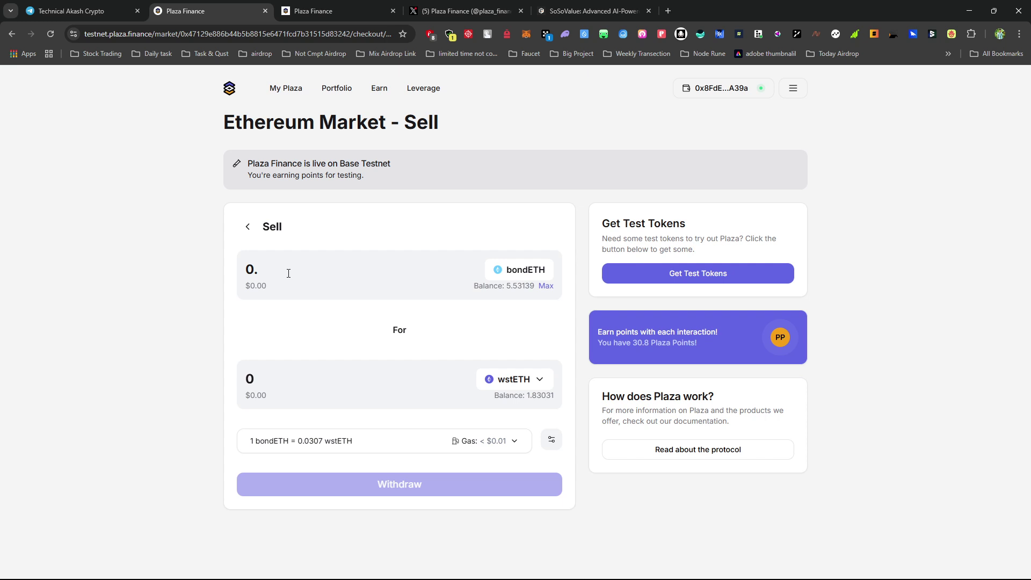
pyautogui.write('1')
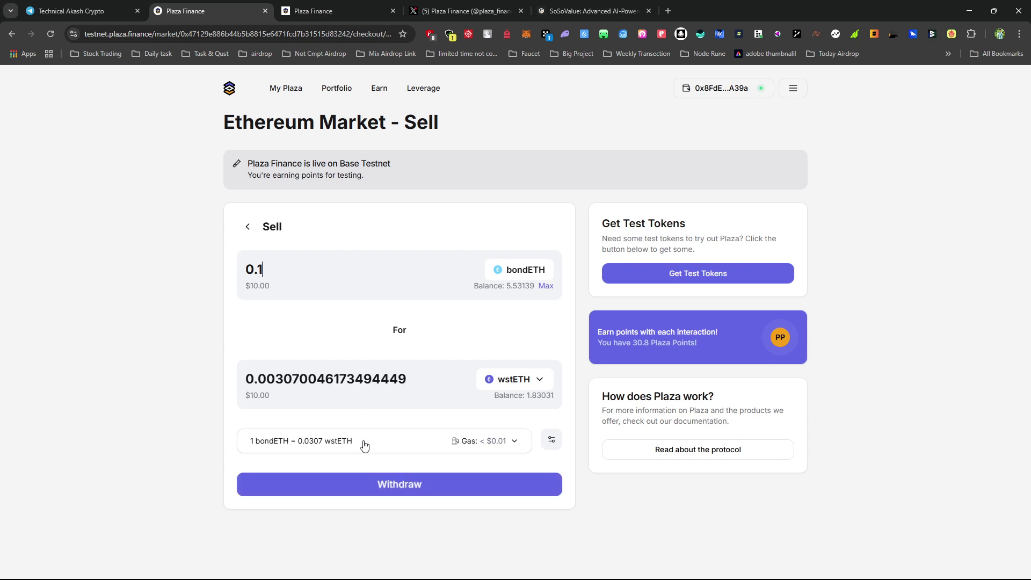
pyautogui.click(451, 490)
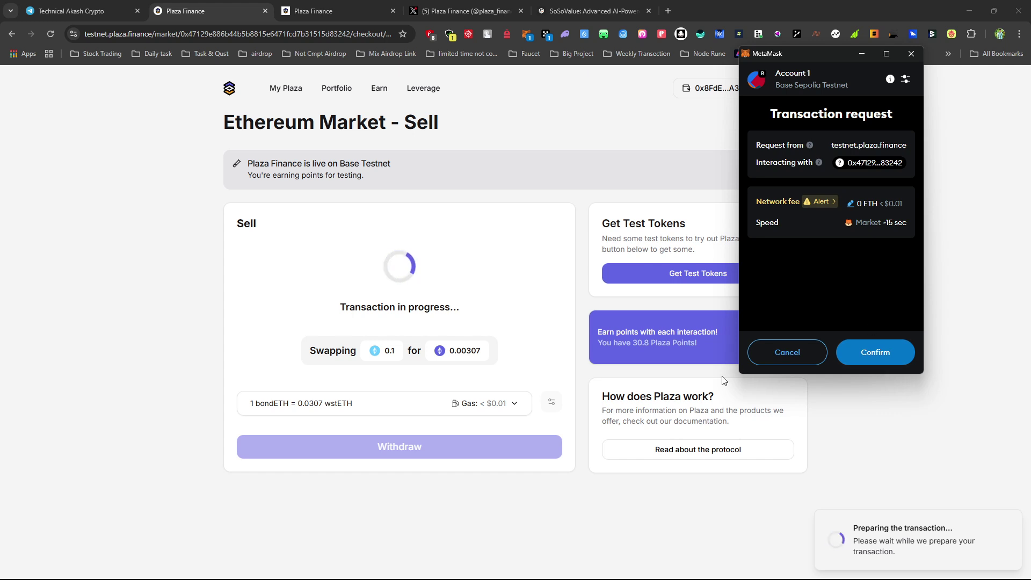
pyautogui.click(879, 358)
pyautogui.click(879, 358)
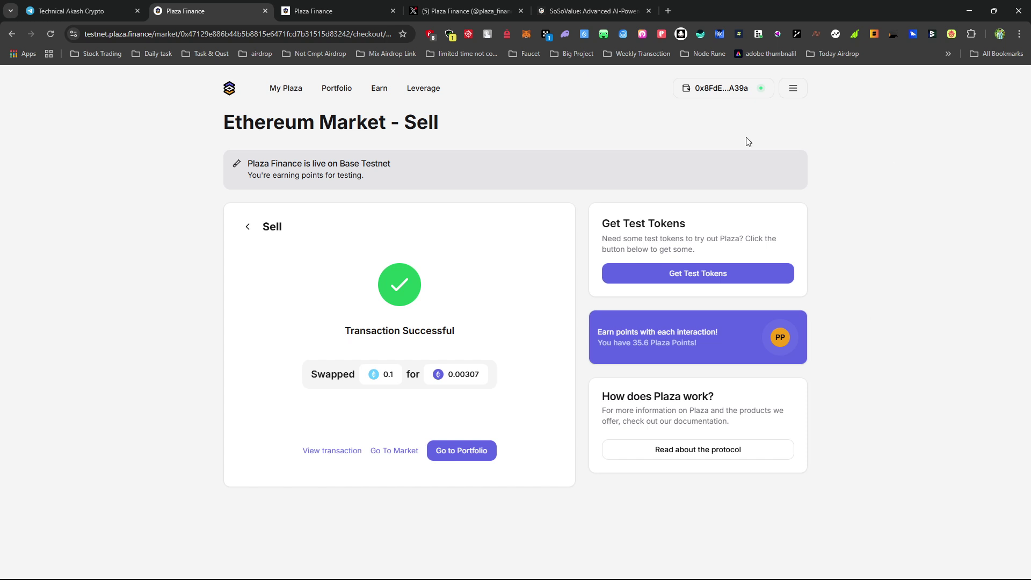
# Submit a levETH purchase from the Leverage page, paying with 0.001 wstETH
pyautogui.click(425, 89)
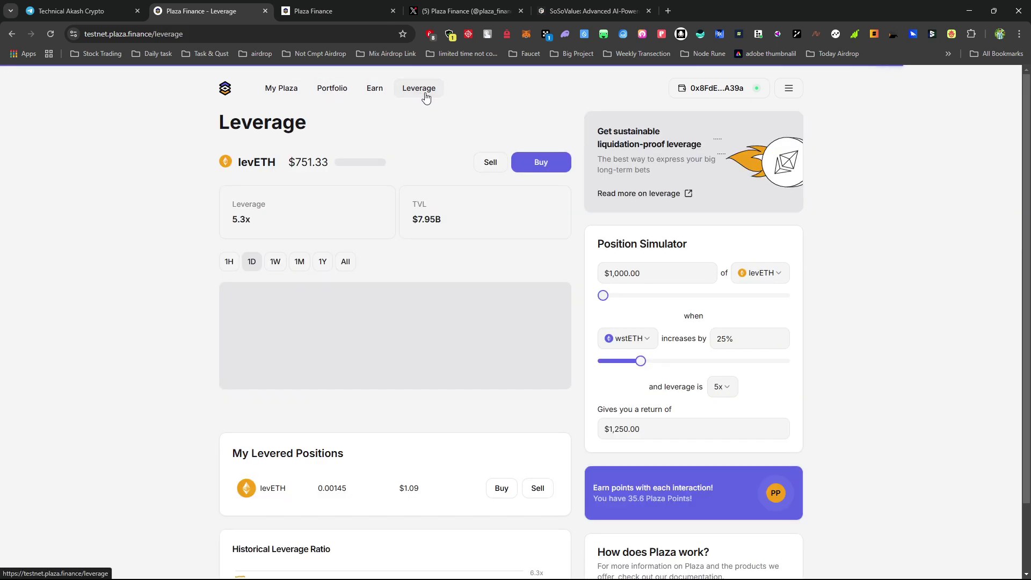
pyautogui.scroll(-2, 436, 215)
pyautogui.scroll(2, 441, 245)
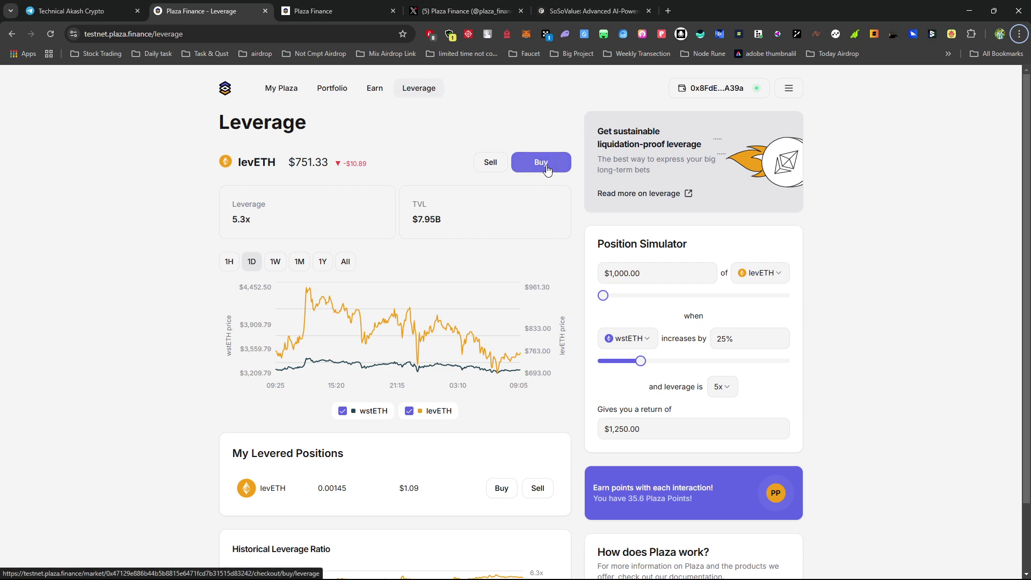
pyautogui.moveTo(238, 163); pyautogui.dragTo(267, 163)
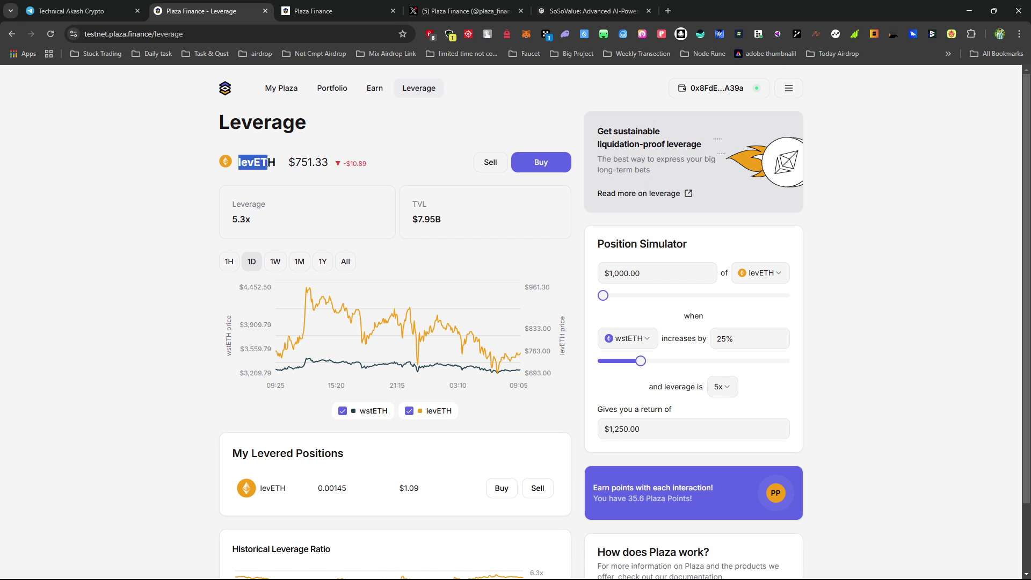
pyautogui.click(545, 164)
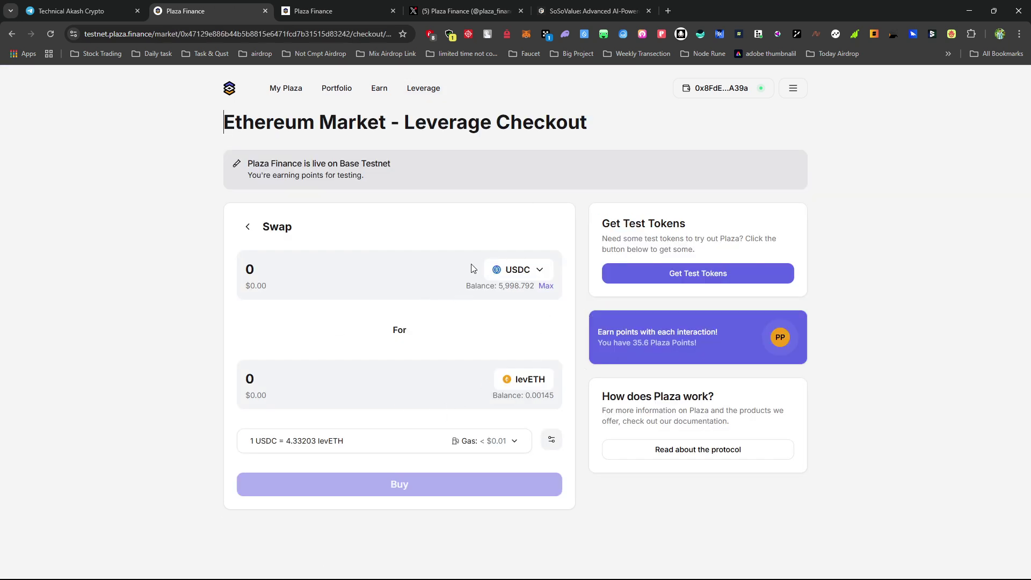
pyautogui.click(523, 271)
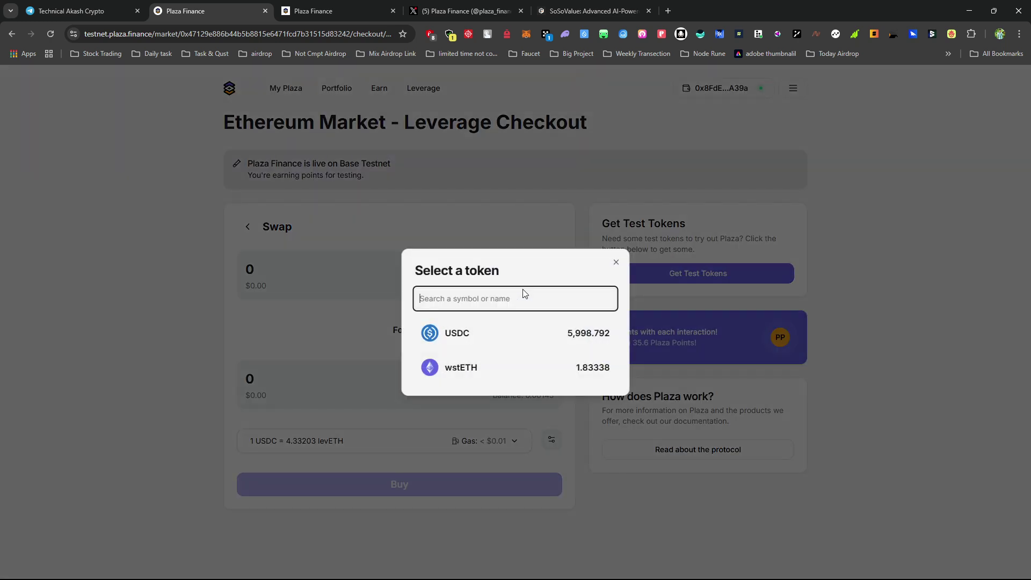
pyautogui.click(493, 421)
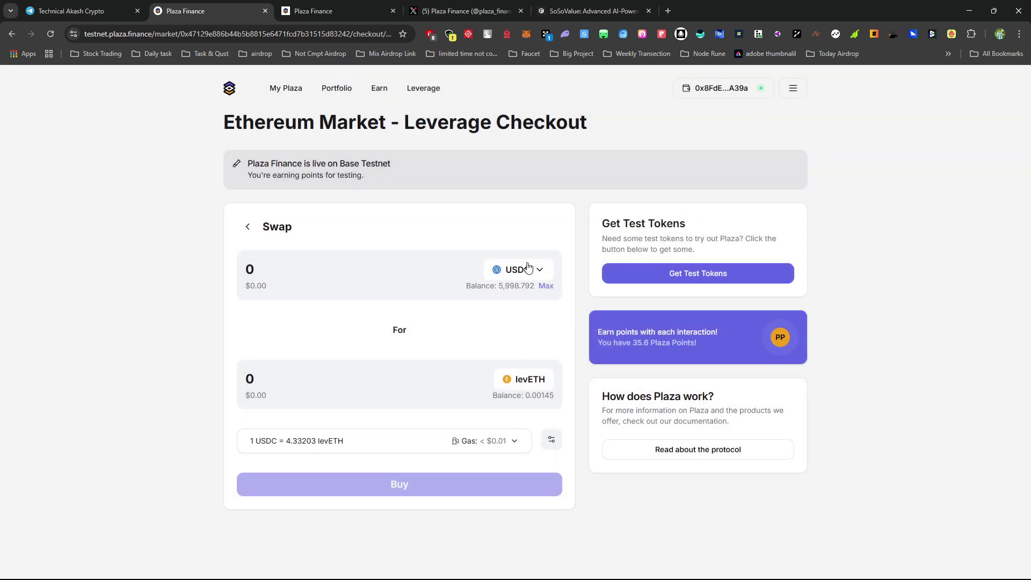
pyautogui.click(528, 267)
pyautogui.click(495, 364)
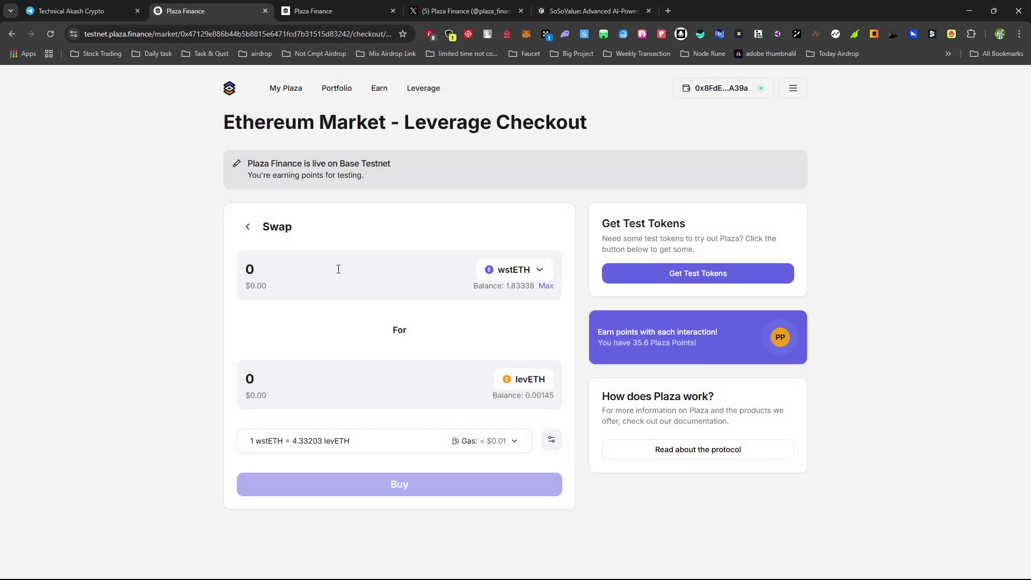
pyautogui.write('.001')
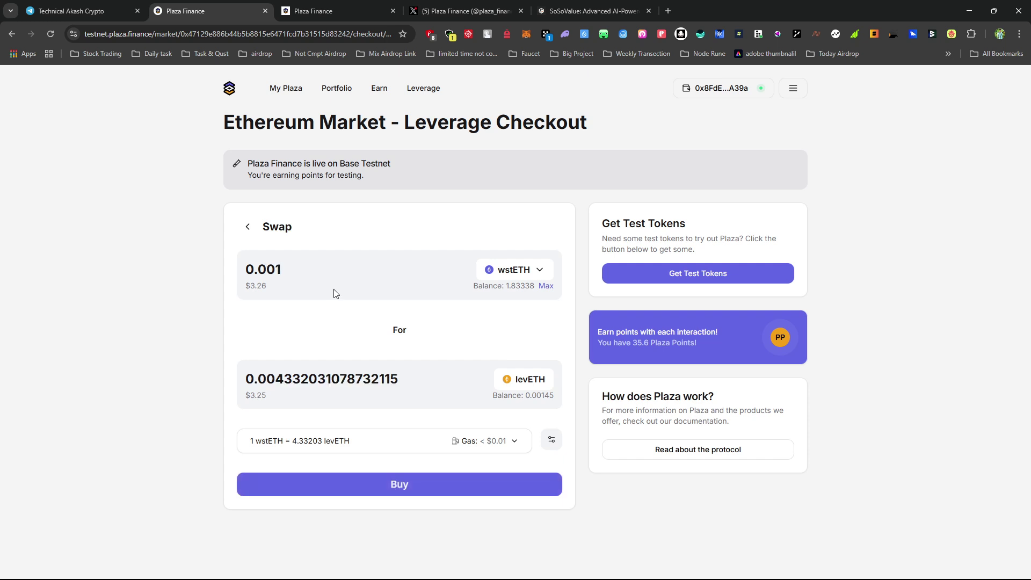
pyautogui.click(405, 486)
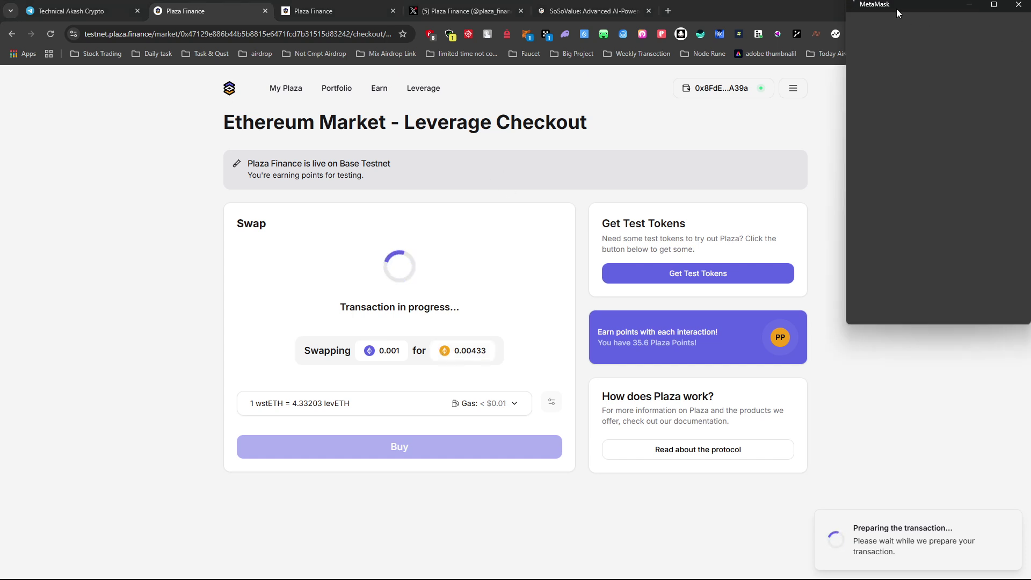
# Approve the 0.001 wstETH spending cap in MetaMask and confirm the levETH purchase transaction
pyautogui.moveTo(913, 1); pyautogui.dragTo(786, 60)
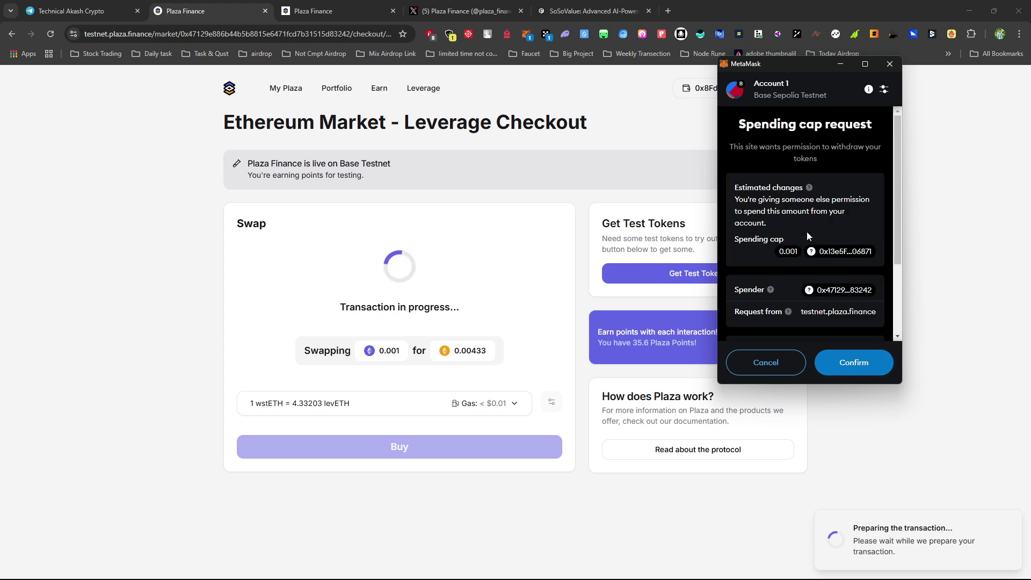
pyautogui.scroll(-2, 806, 231)
pyautogui.scroll(-1, 806, 235)
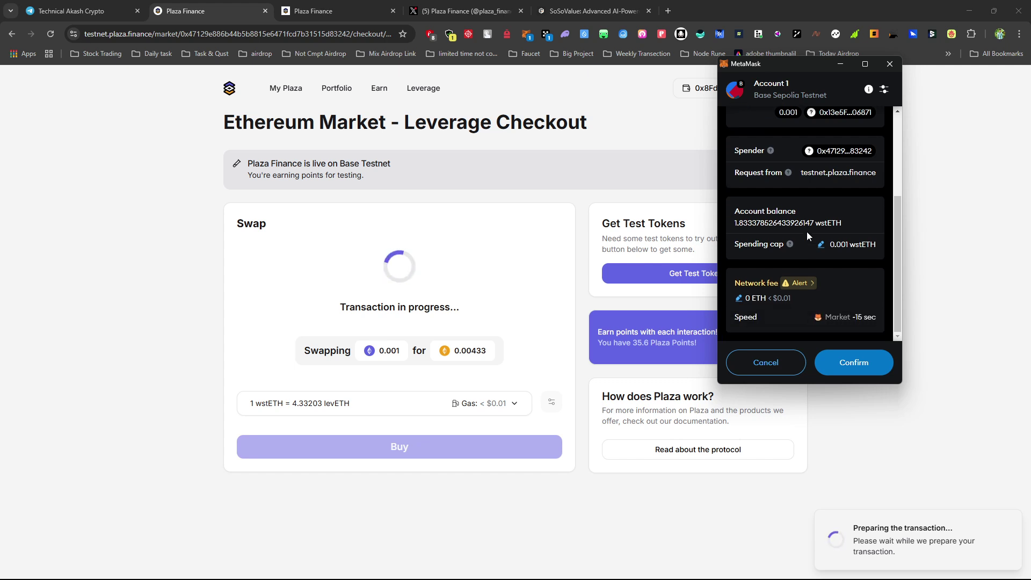
pyautogui.click(853, 370)
pyautogui.click(852, 369)
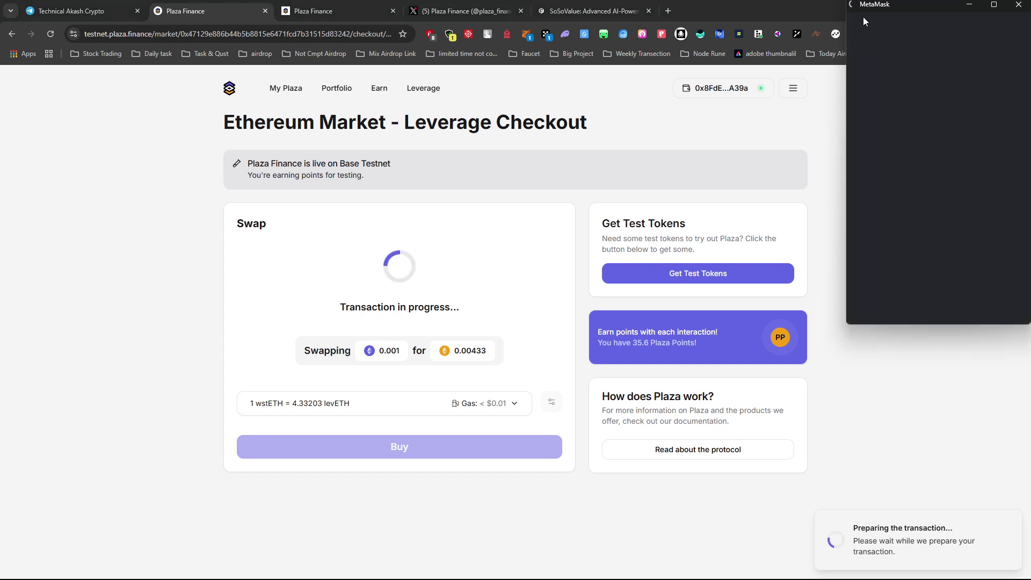
pyautogui.moveTo(888, 4); pyautogui.dragTo(822, 109)
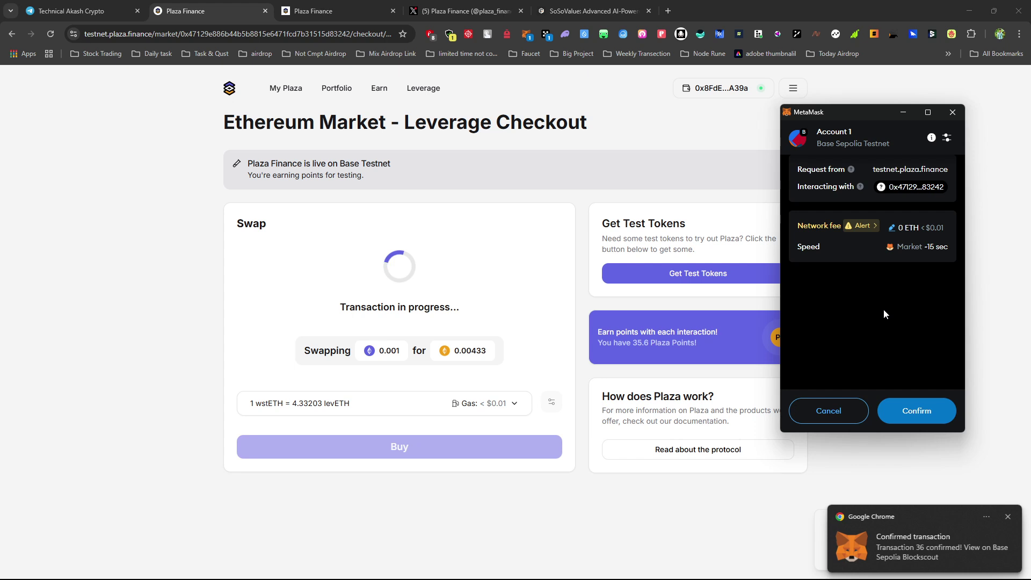
pyautogui.click(915, 421)
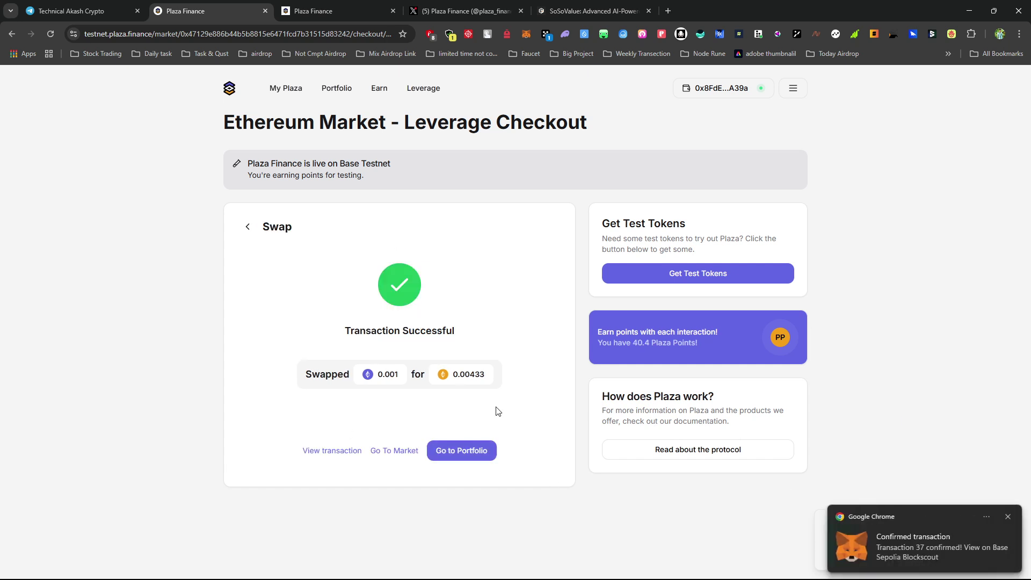
# Sell 0.001 levETH for wstETH from the Leverage page and confirm the transaction in MetaMask
pyautogui.click(244, 230)
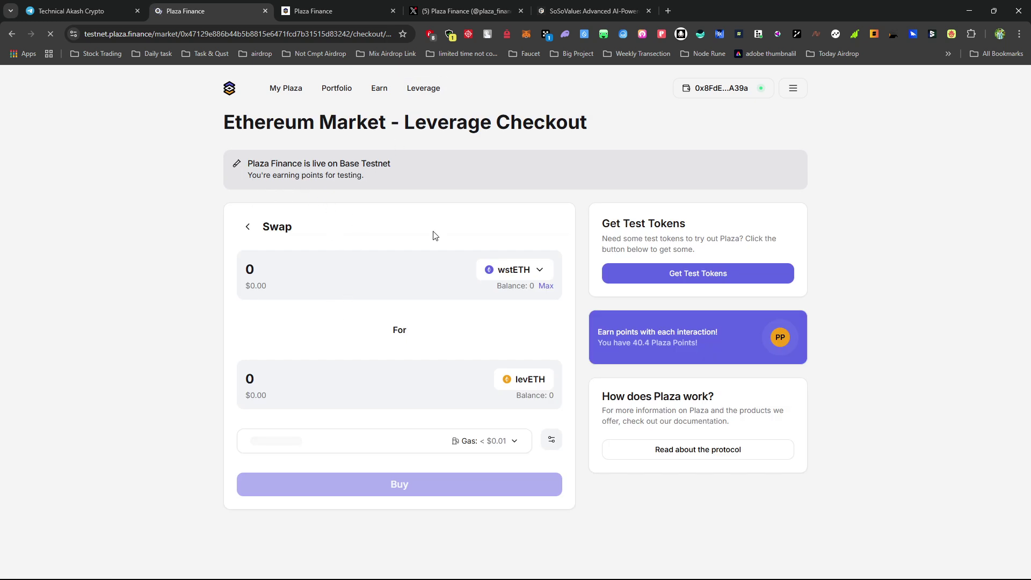
pyautogui.click(430, 88)
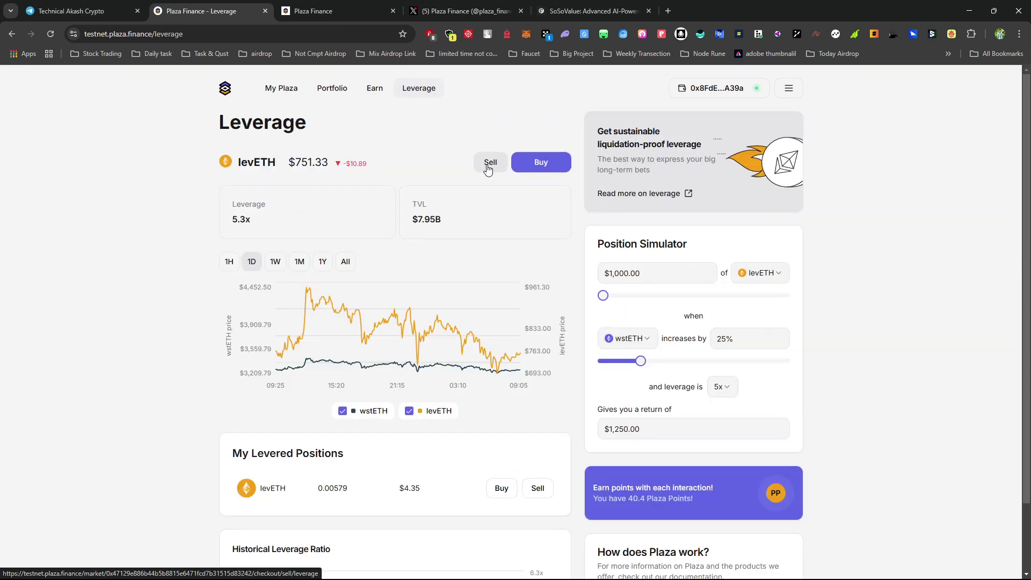
pyautogui.click(486, 164)
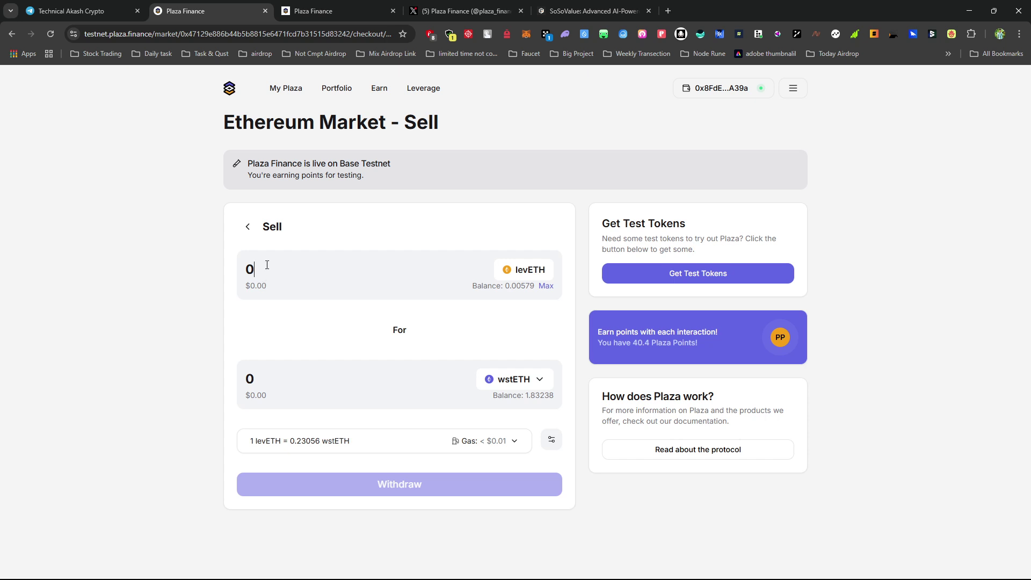
pyautogui.write('1')
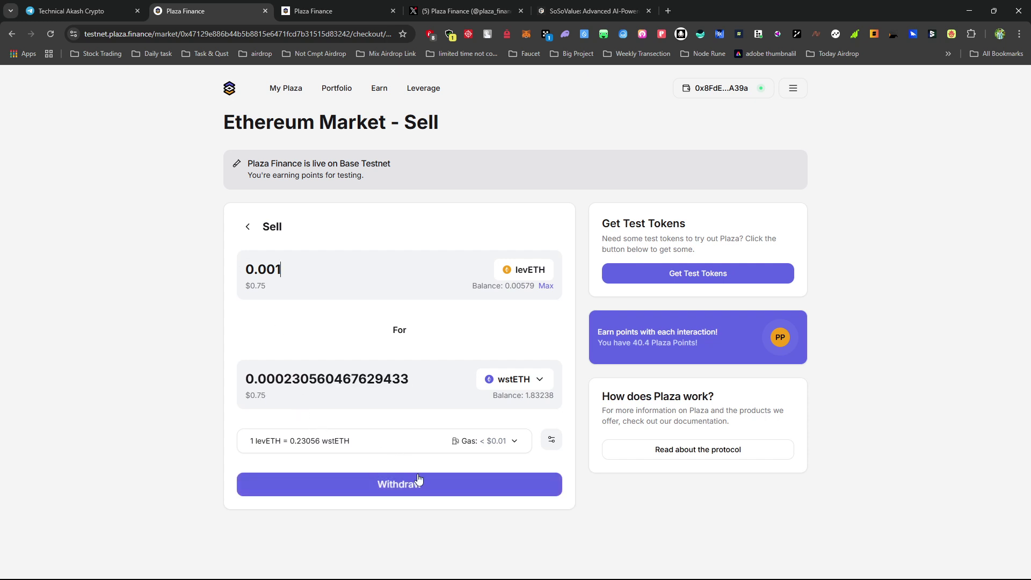
pyautogui.click(427, 486)
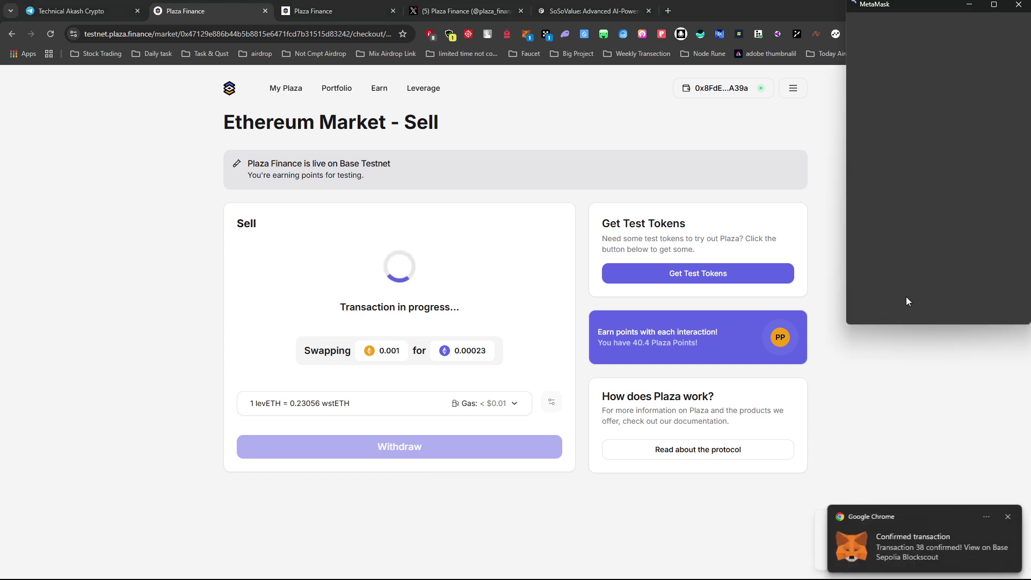
pyautogui.moveTo(909, 6); pyautogui.dragTo(750, 129)
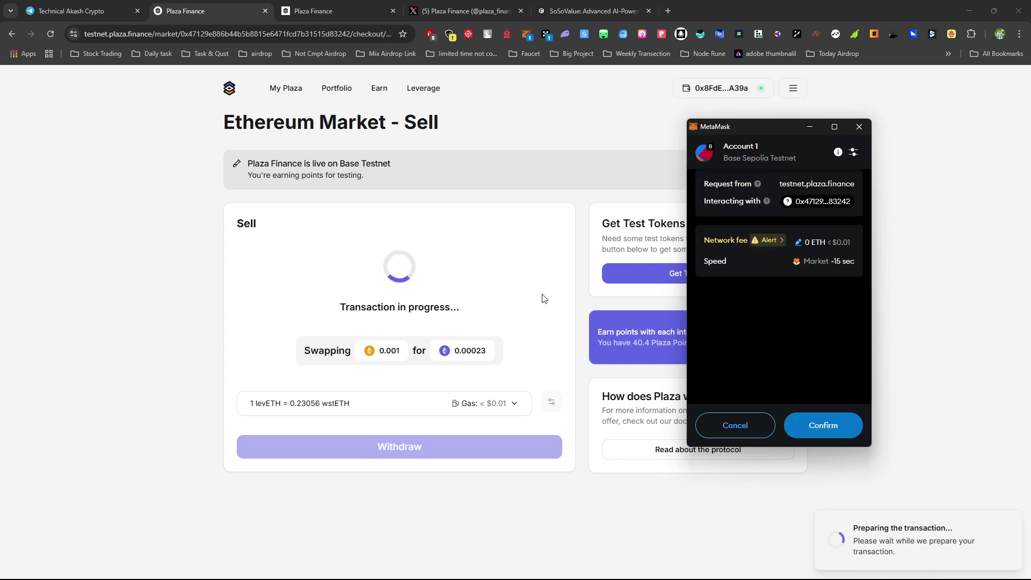
pyautogui.click(840, 431)
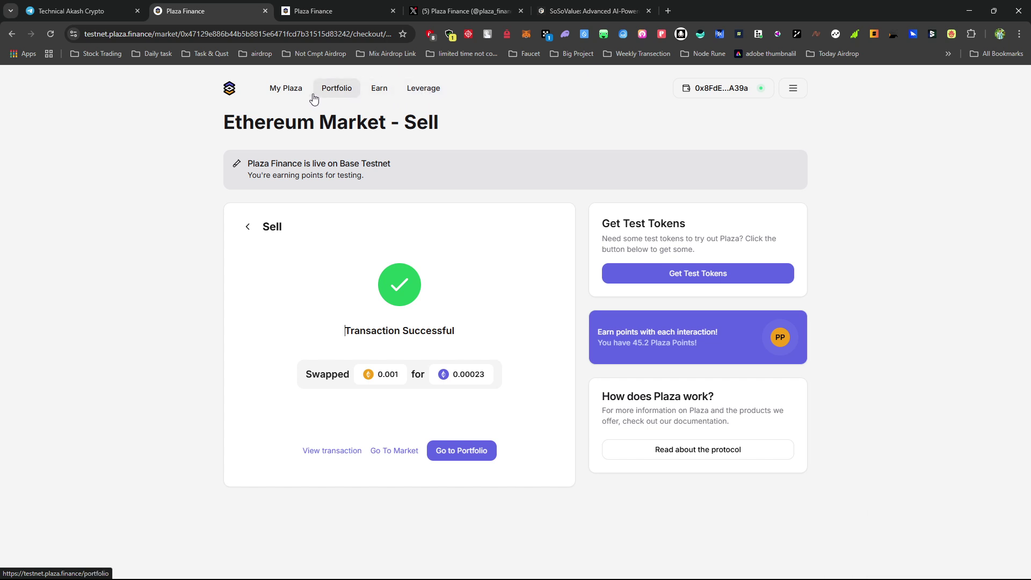
# Examine the points total and the fully expanded Rewards Activity list, comparing the day's entries with the Rewards Guide and Multipliers Guide
pyautogui.click(290, 93)
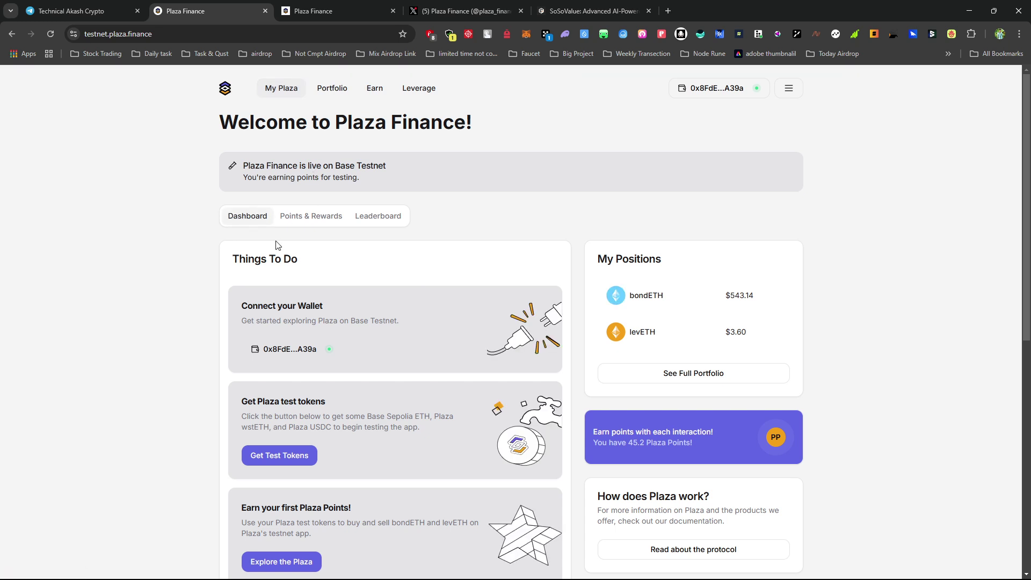
pyautogui.click(307, 217)
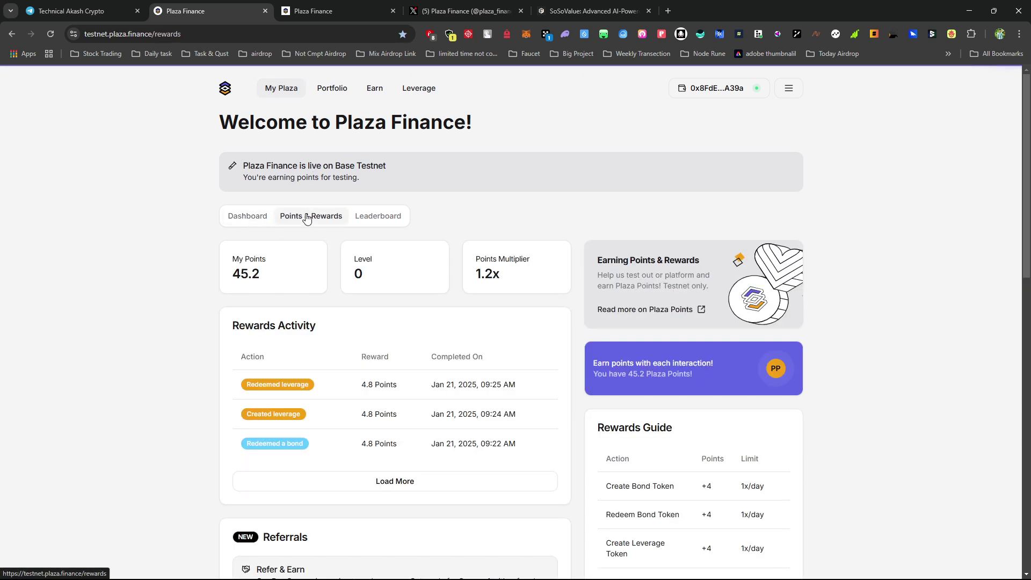
pyautogui.scroll(-2, 370, 367)
pyautogui.scroll(-1, 386, 311)
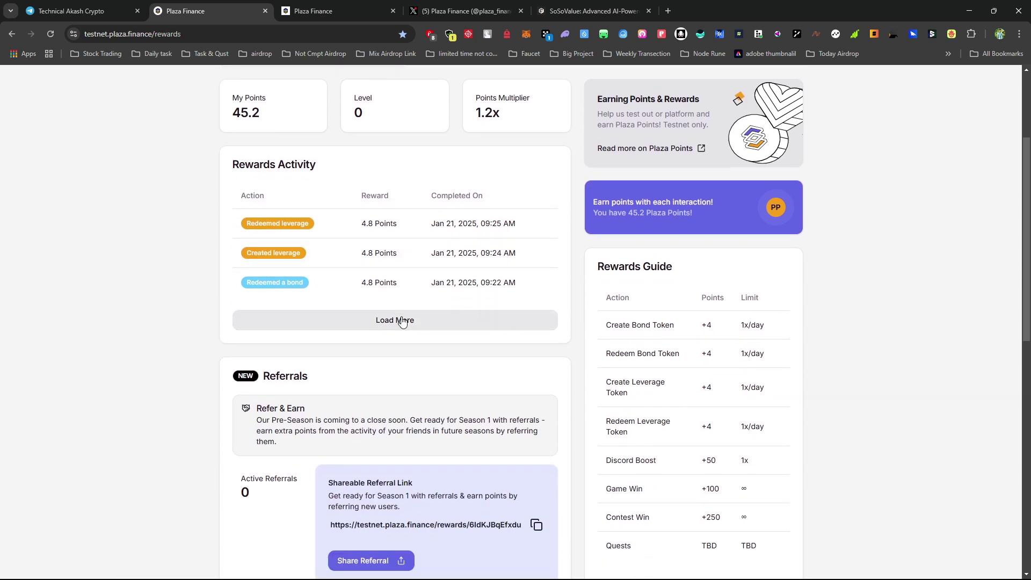
pyautogui.click(402, 320)
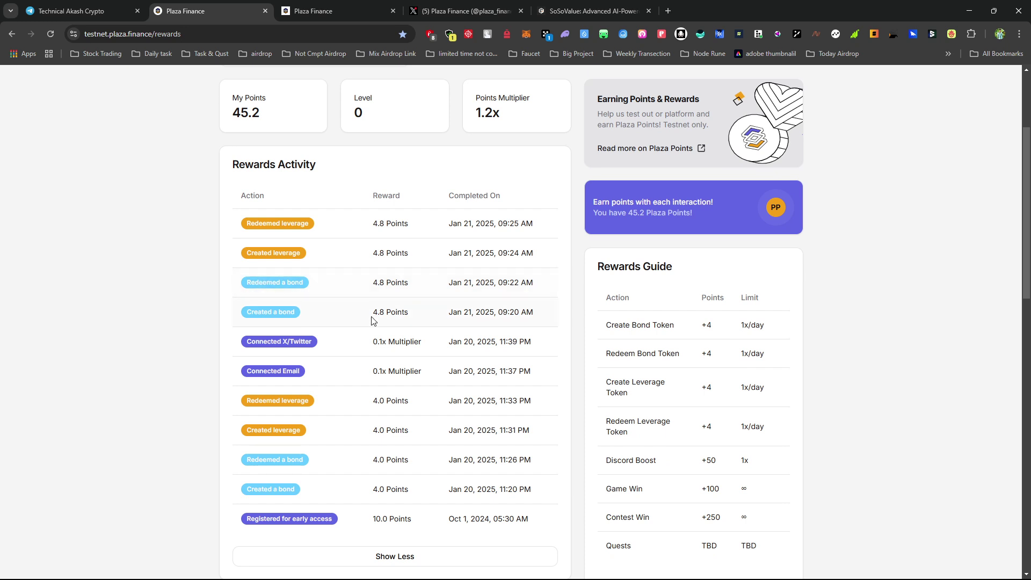
pyautogui.scroll(1, 322, 260)
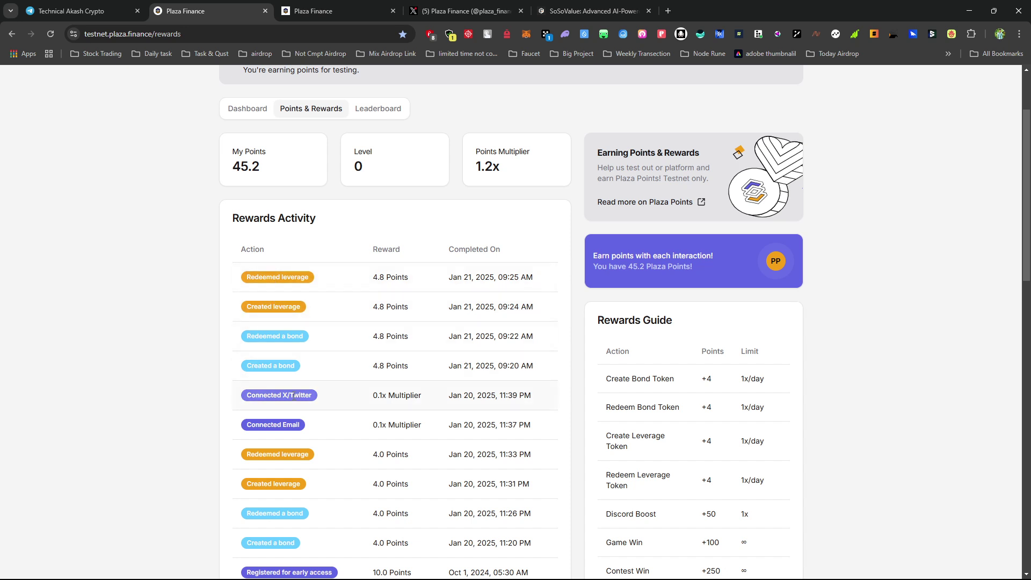
pyautogui.scroll(2, 267, 266)
pyautogui.scroll(-5, 520, 290)
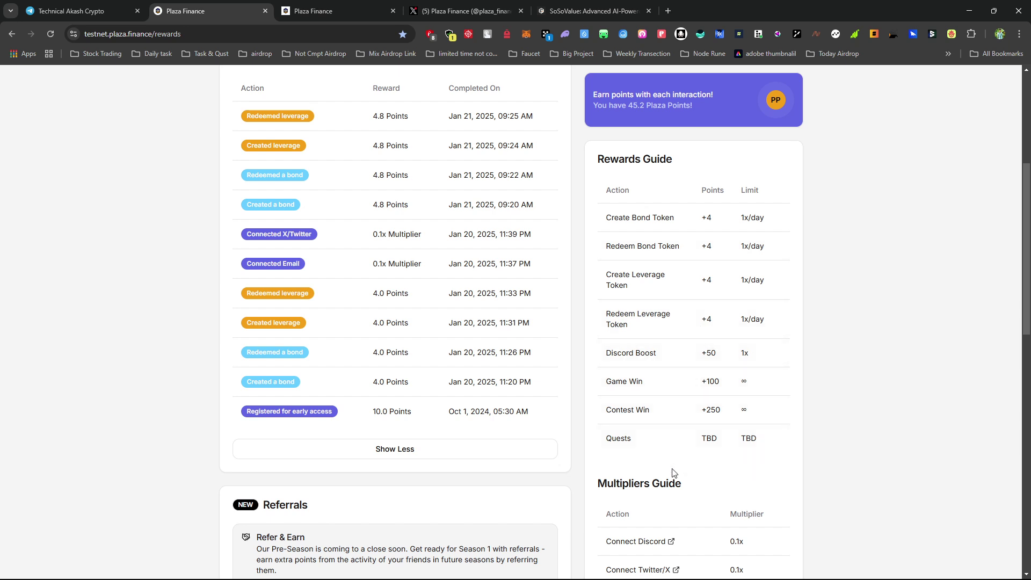
pyautogui.scroll(3, 421, 300)
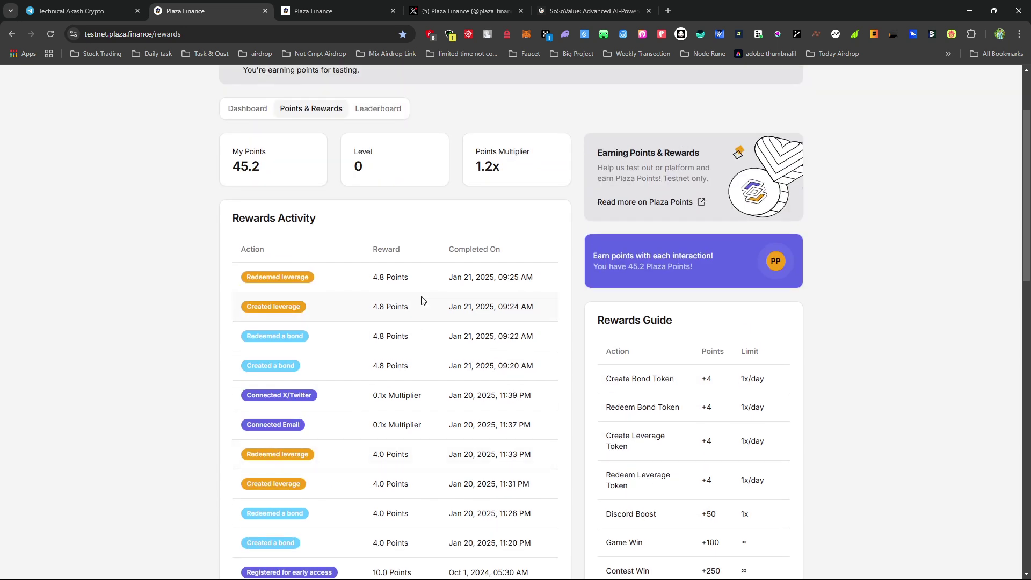
pyautogui.scroll(2, 421, 299)
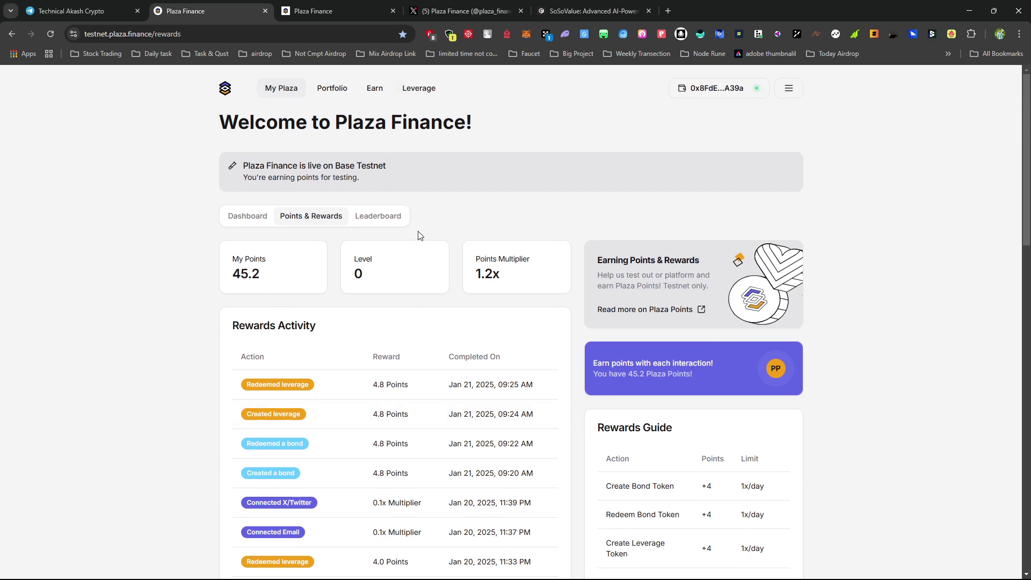
pyautogui.scroll(-9, 540, 281)
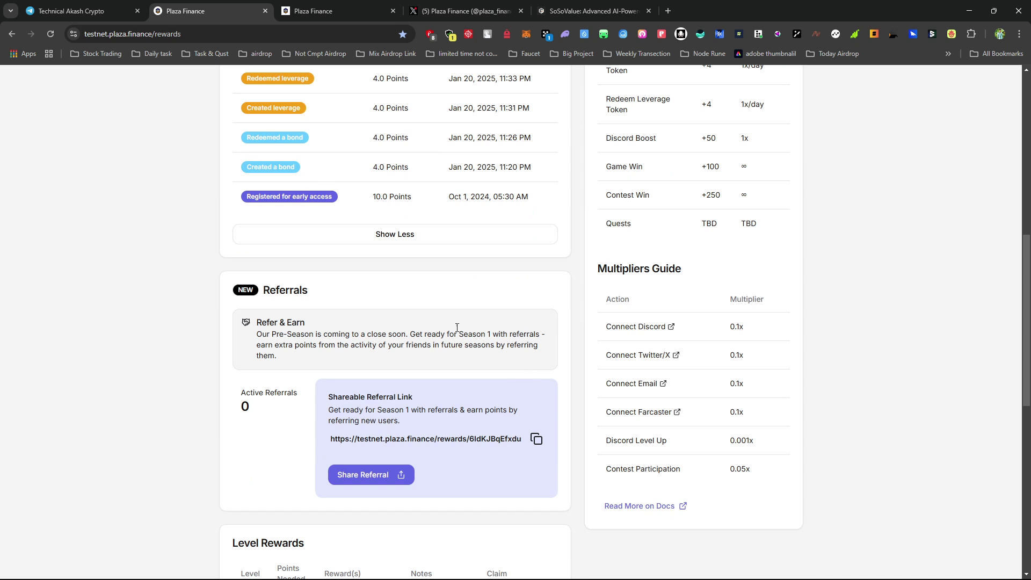
# Examine the Discord Member, Twitter Follower, Emailer and Farcaster Follower role requirements on the Plaza Finance Guild page
pyautogui.click(345, 2)
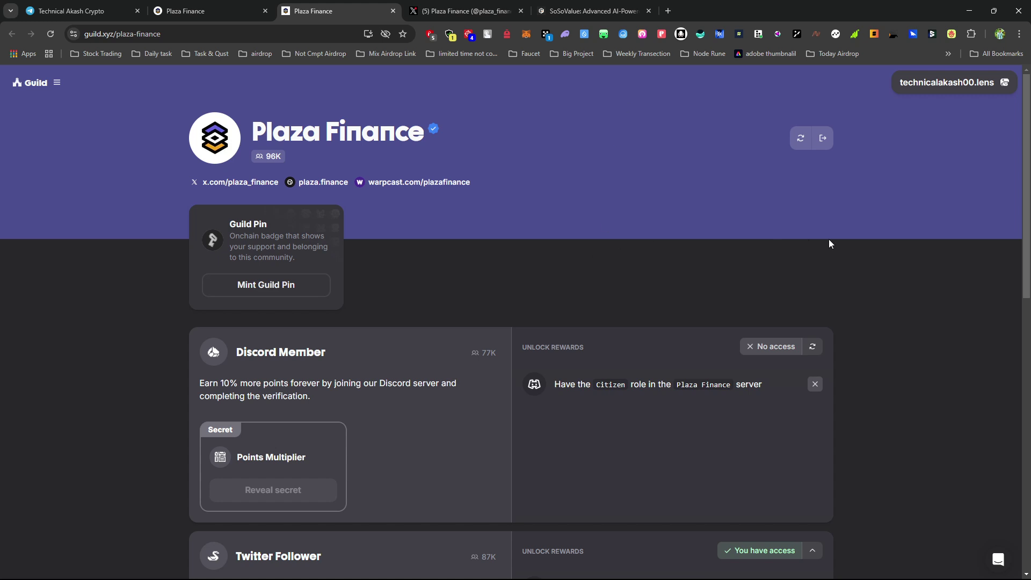
pyautogui.scroll(-3, 829, 256)
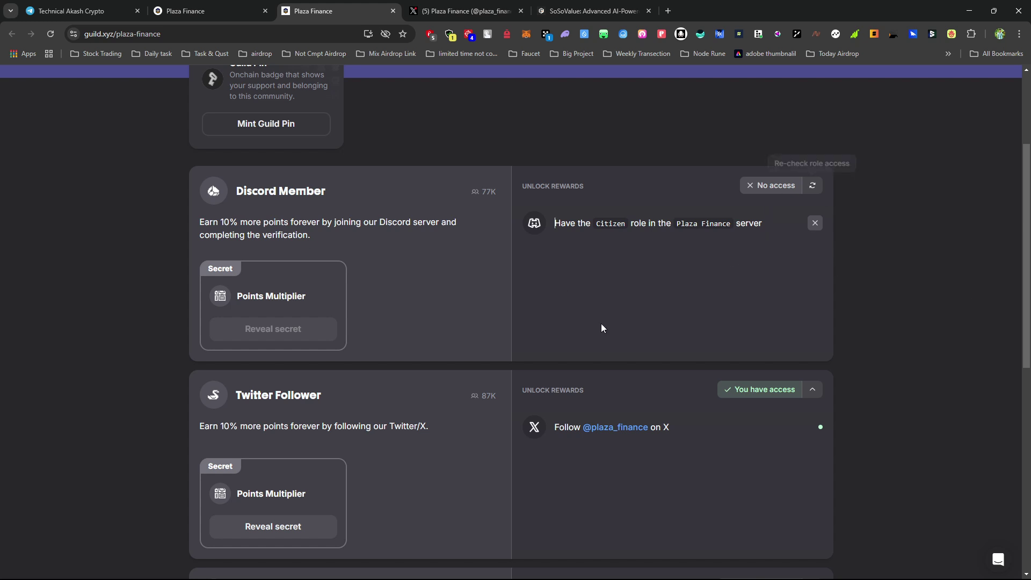
pyautogui.scroll(-3, 579, 349)
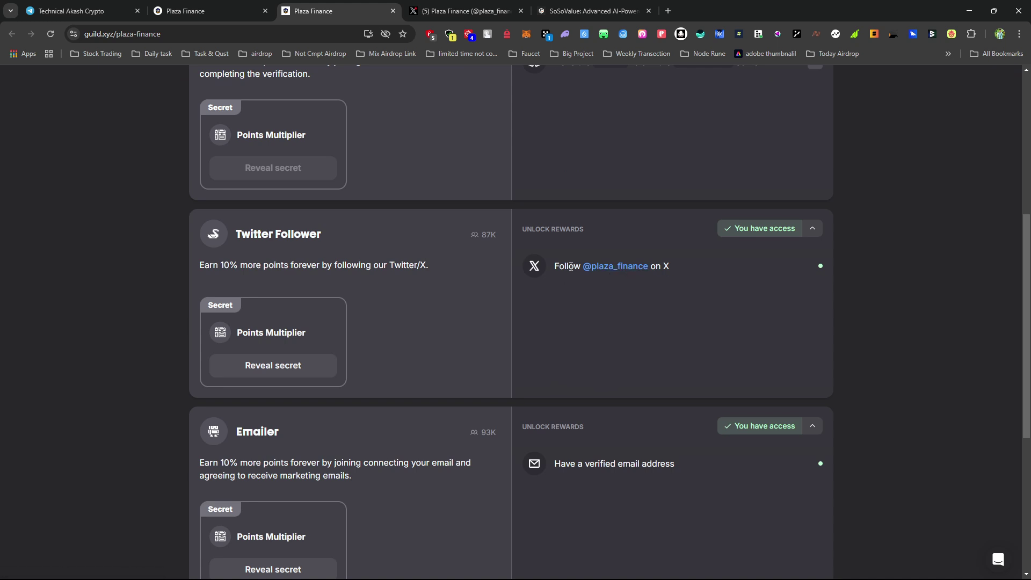
pyautogui.scroll(-2, 583, 335)
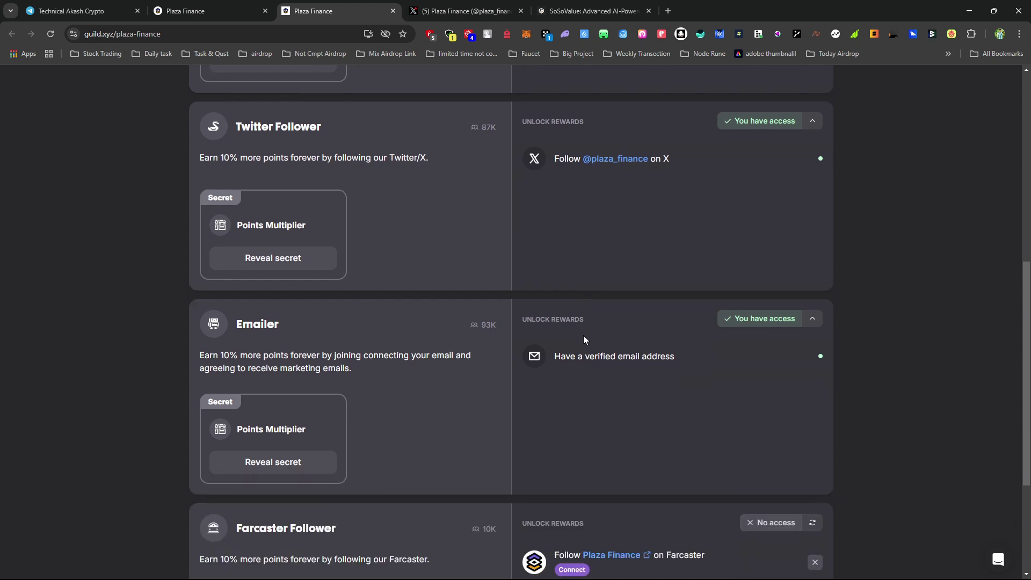
pyautogui.scroll(-3, 583, 335)
pyautogui.scroll(10, 585, 336)
pyautogui.scroll(1, 586, 335)
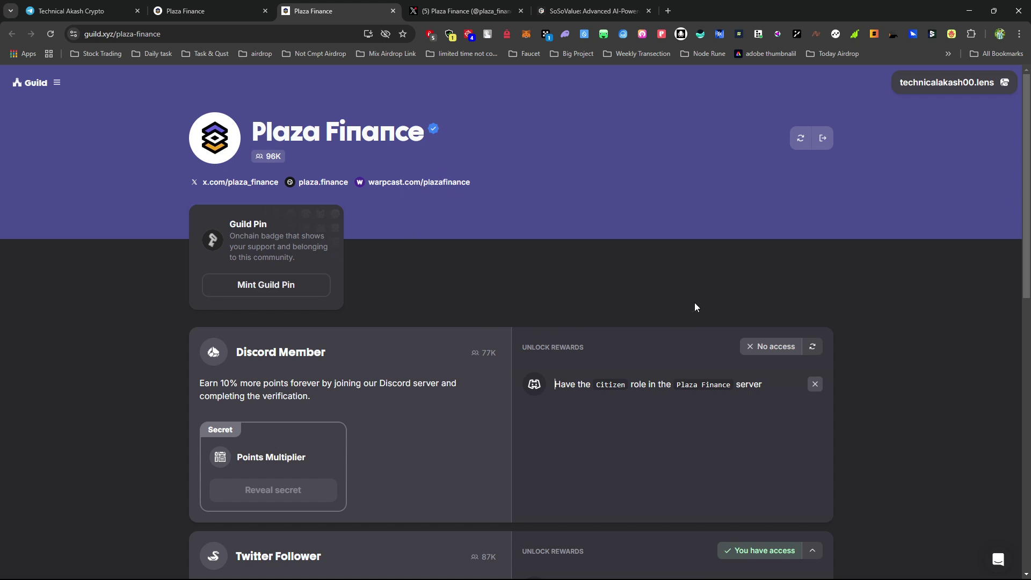
pyautogui.scroll(-10, 695, 307)
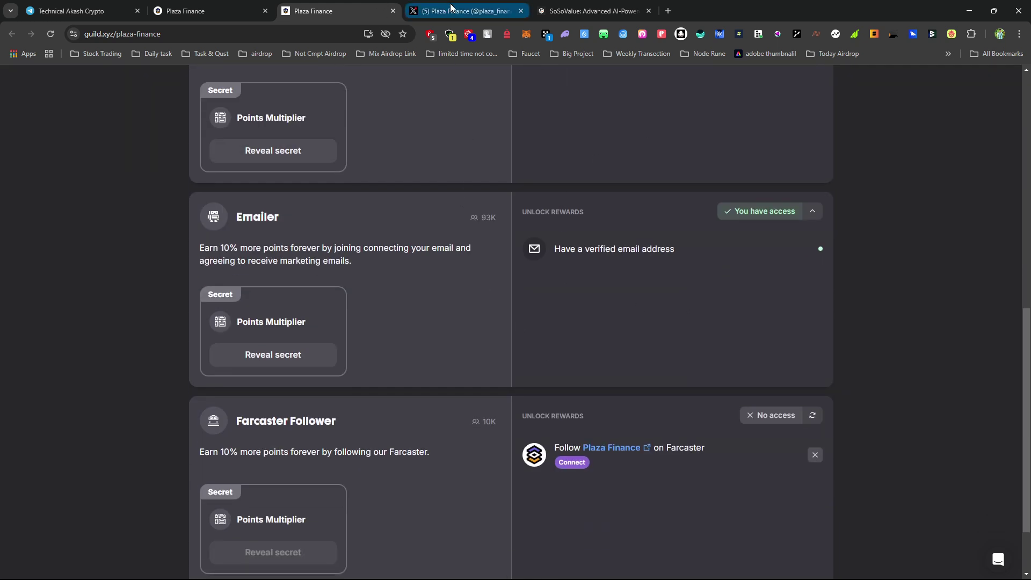
# Review the points summary, Rewards Activity entries and Rewards Guide on the Plaza Finance Points & Rewards page
pyautogui.click(190, 6)
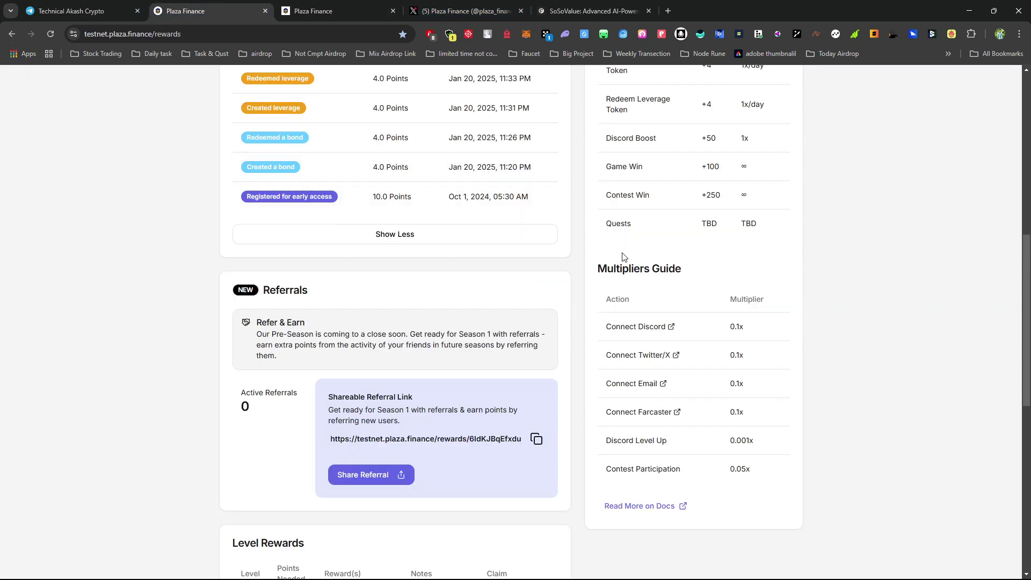
pyautogui.scroll(5, 621, 263)
pyautogui.scroll(3, 621, 263)
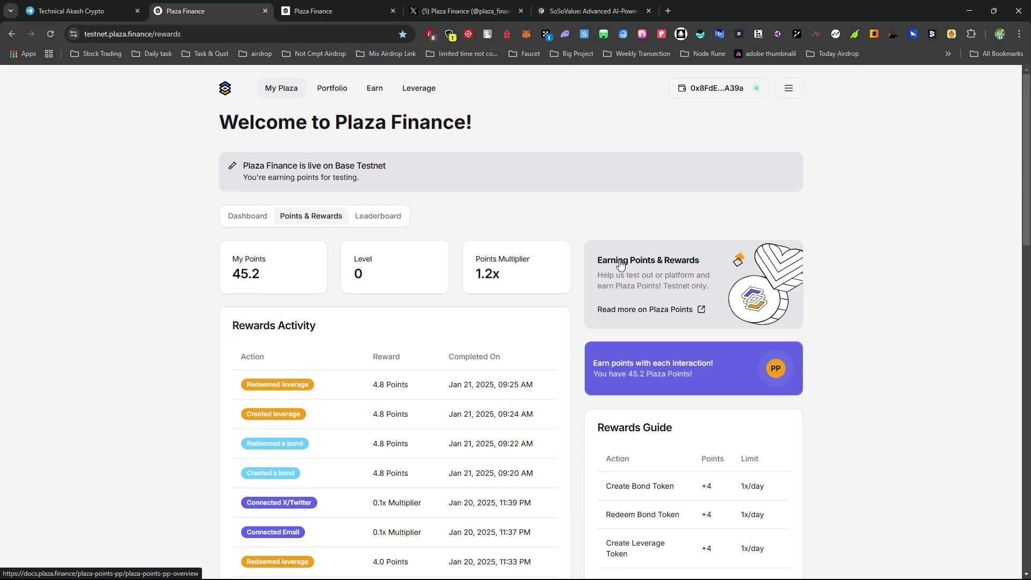
pyautogui.scroll(-3, 707, 240)
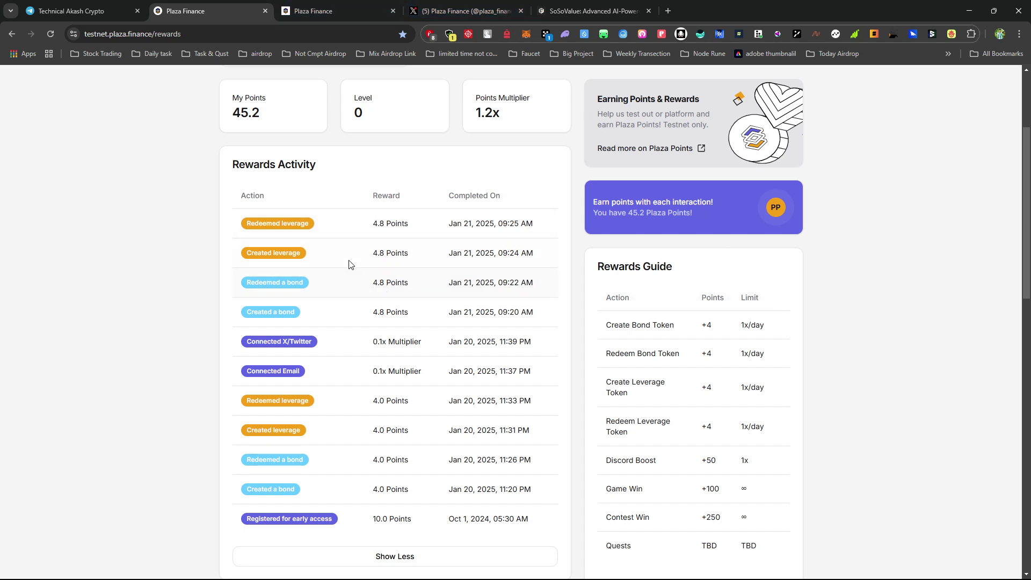
pyautogui.scroll(-5, 505, 338)
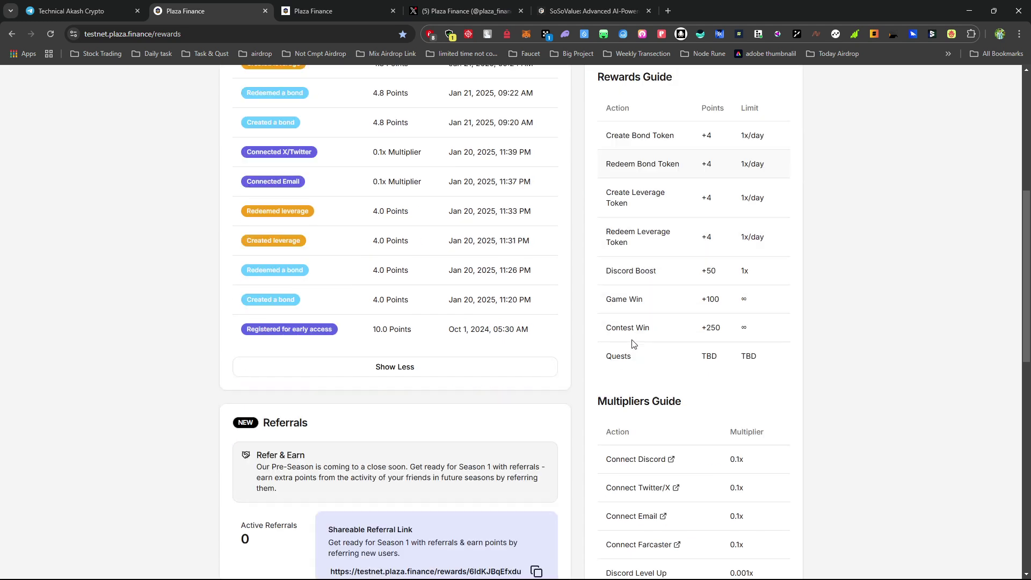
pyautogui.scroll(4, 413, 365)
pyautogui.scroll(4, 413, 363)
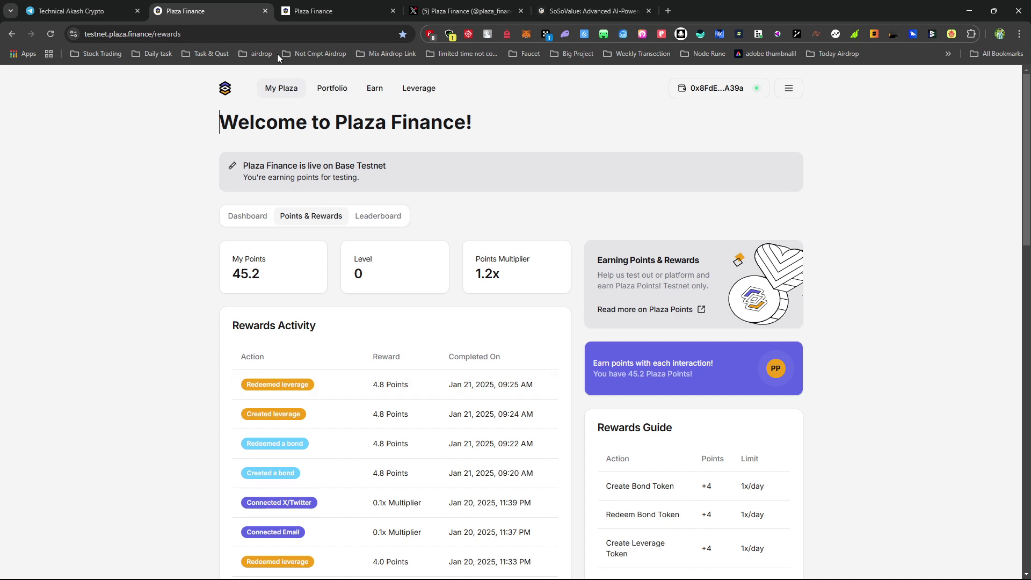
# Check the Guild page's access re-check option, the Points Multiplier and the early access registration reward in Rewards Activity
pyautogui.click(307, 10)
pyautogui.scroll(10, 613, 199)
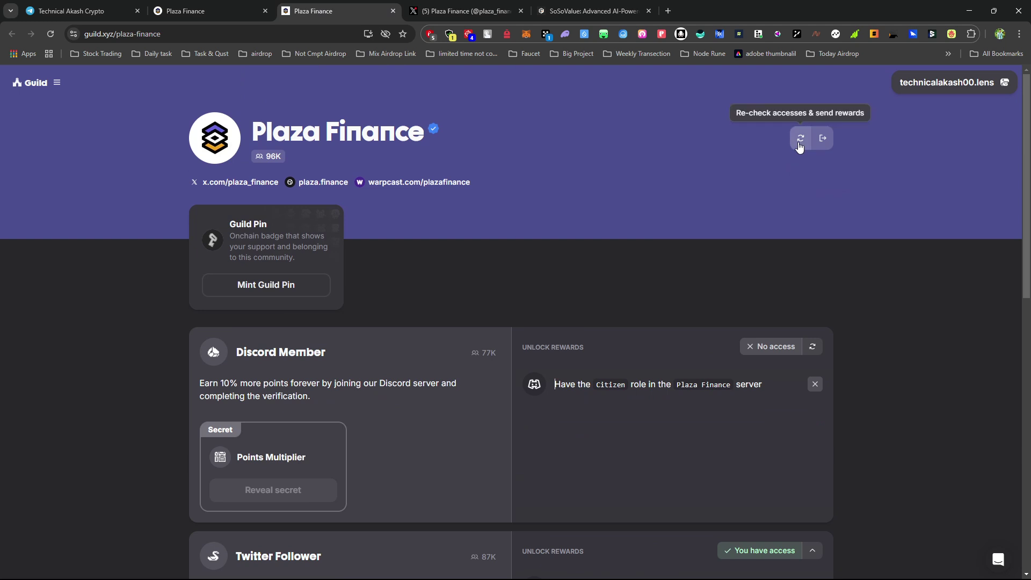
pyautogui.click(213, 10)
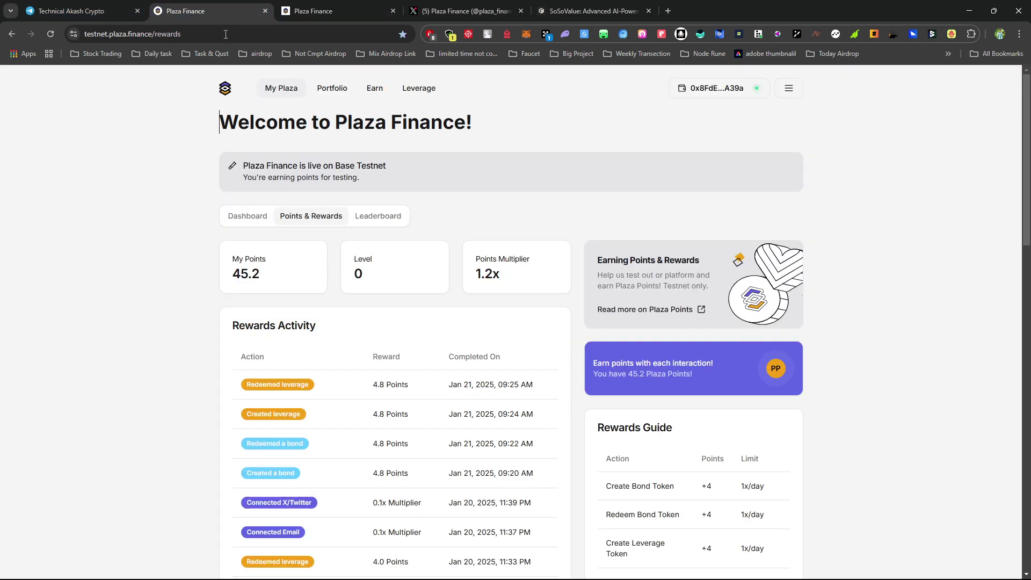
pyautogui.moveTo(476, 272); pyautogui.dragTo(542, 276)
pyautogui.scroll(-7, 532, 317)
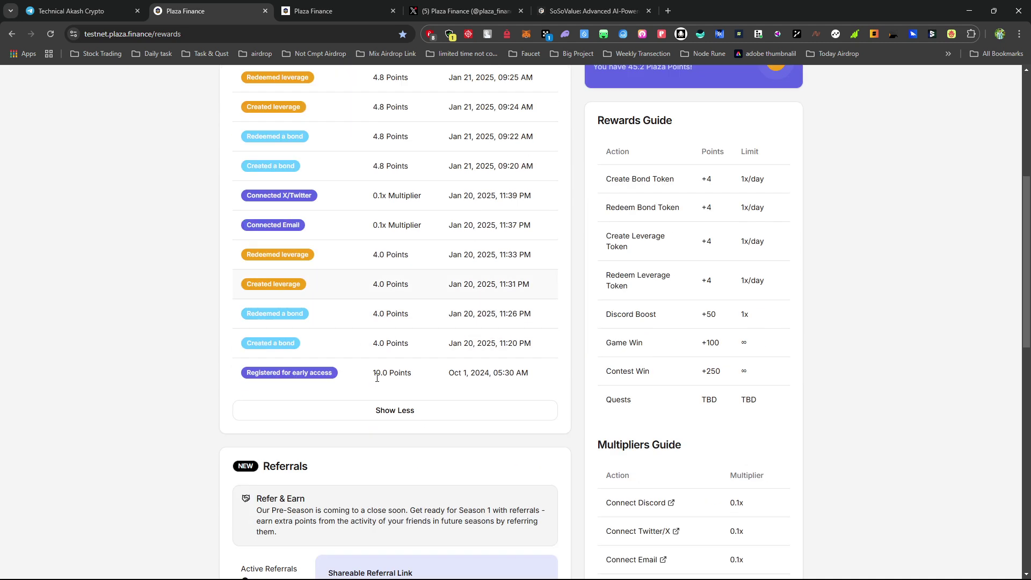
pyautogui.scroll(2, 377, 381)
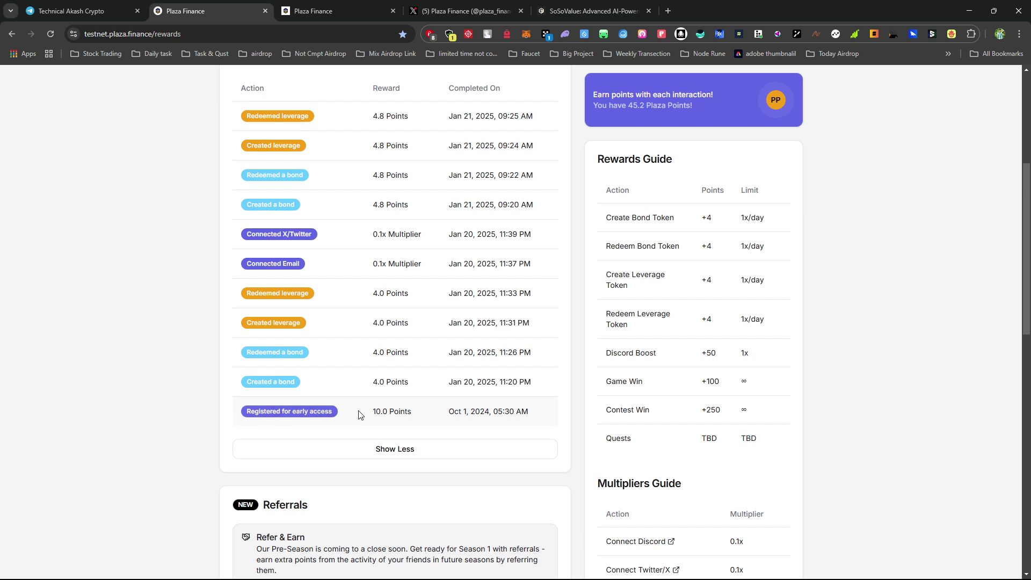
pyautogui.moveTo(372, 416); pyautogui.dragTo(419, 418)
pyautogui.click(190, 396)
pyautogui.scroll(5, 424, 305)
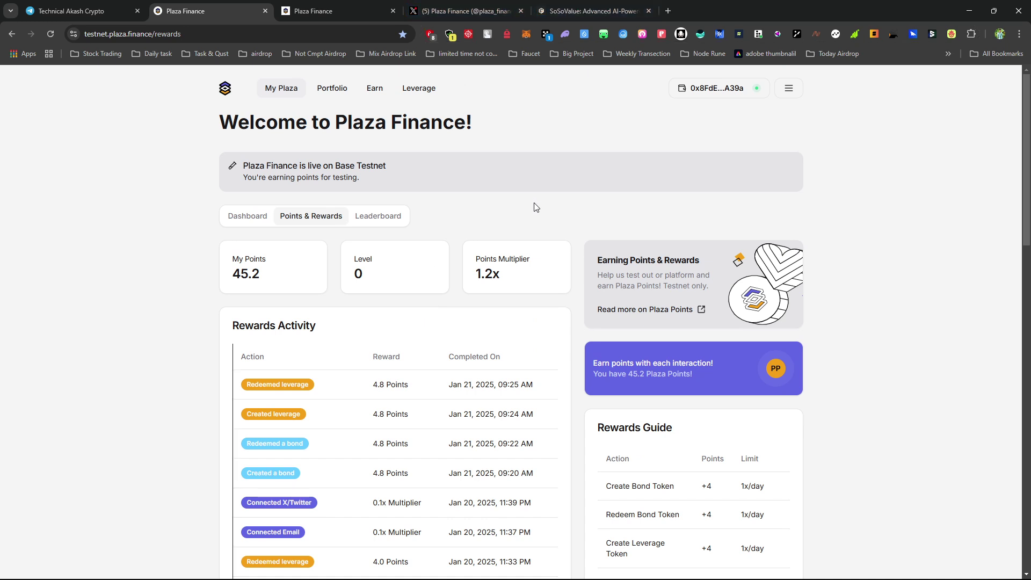
# Compare the Emailer and Farcaster Follower roles on the Guild page with the Multipliers Guide on the Plaza rewards page
pyautogui.click(312, 5)
pyautogui.scroll(-10, 802, 382)
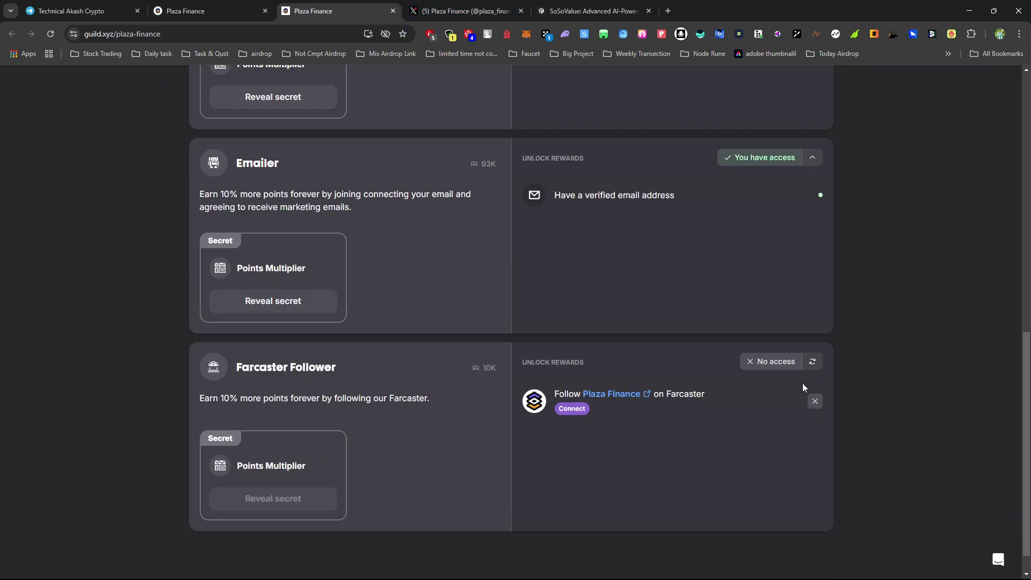
pyautogui.scroll(-1, 802, 382)
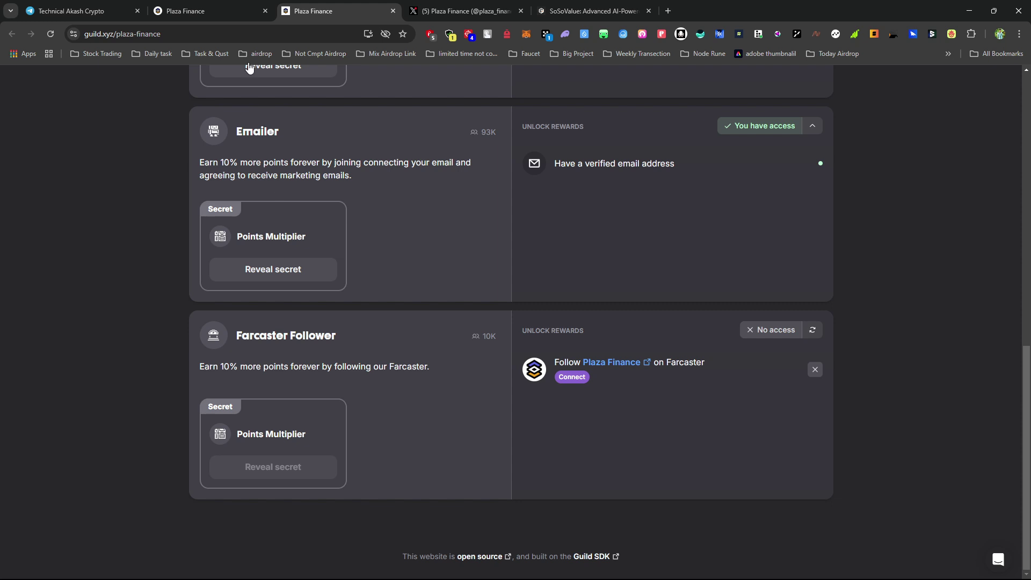
pyautogui.click(223, 7)
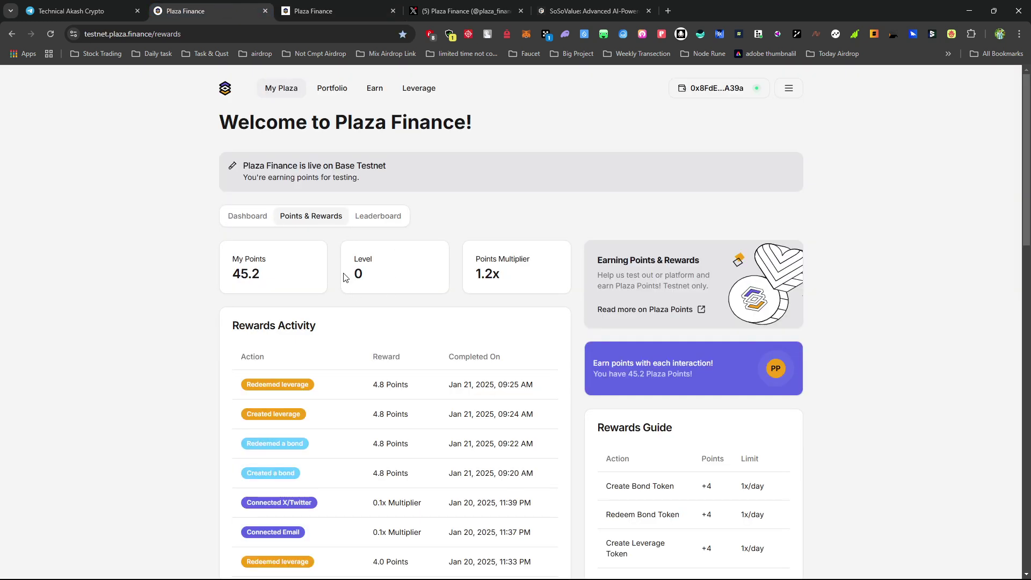
pyautogui.click(332, 7)
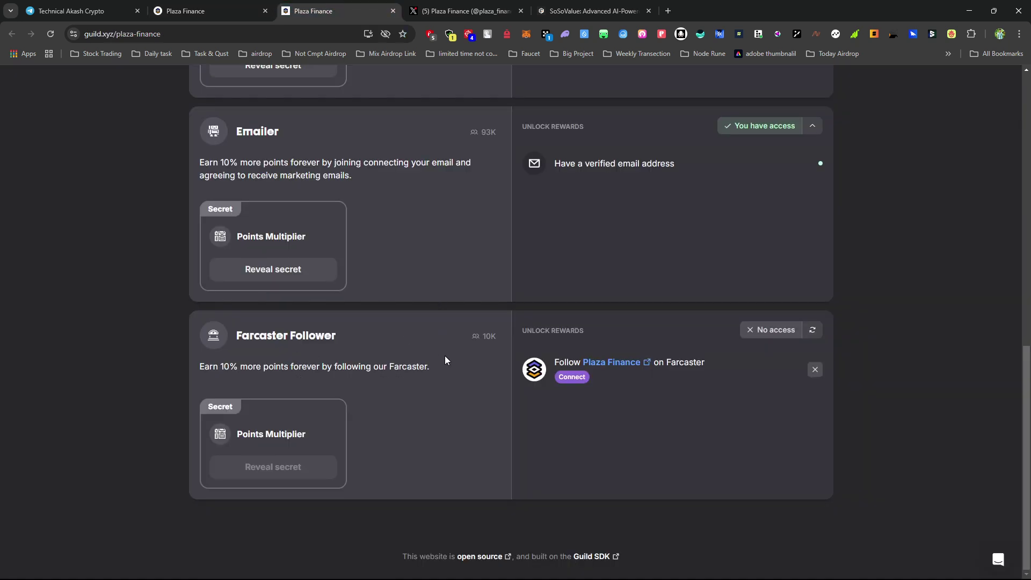
pyautogui.hotkey('ctrl', 'shift', 'Tab')
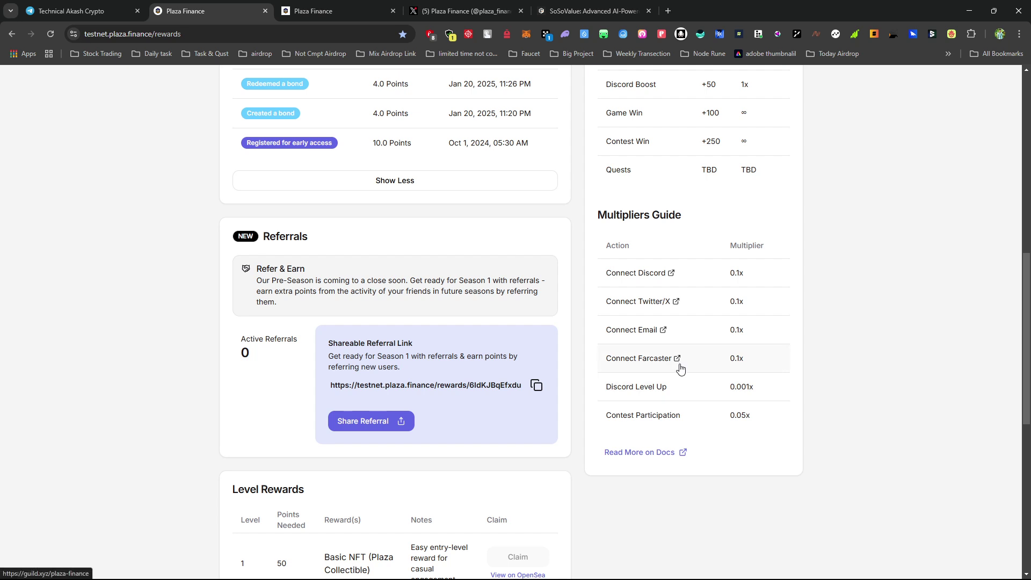
pyautogui.scroll(5, 593, 394)
pyautogui.scroll(5, 595, 397)
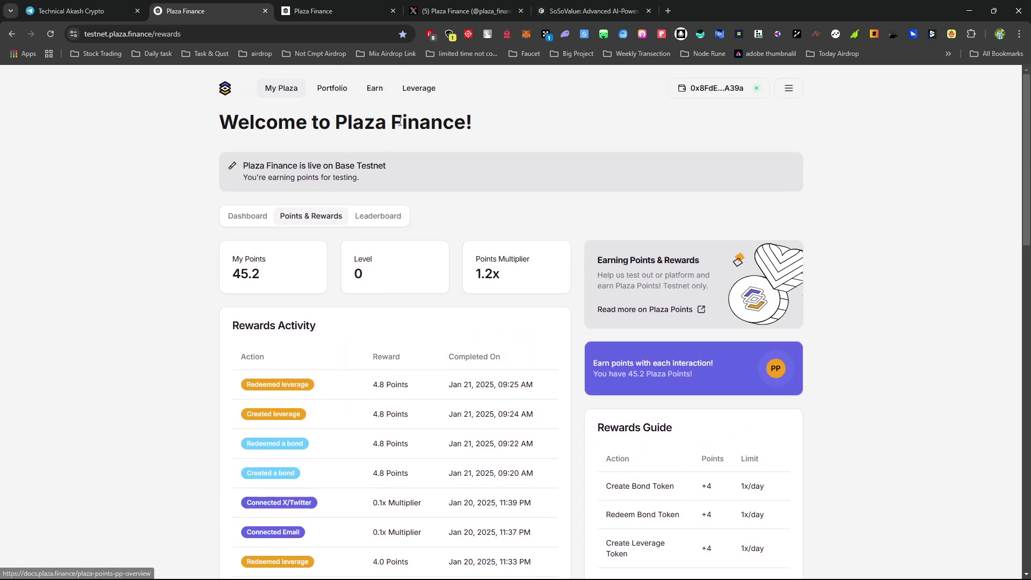
pyautogui.click(333, 11)
pyautogui.click(187, 10)
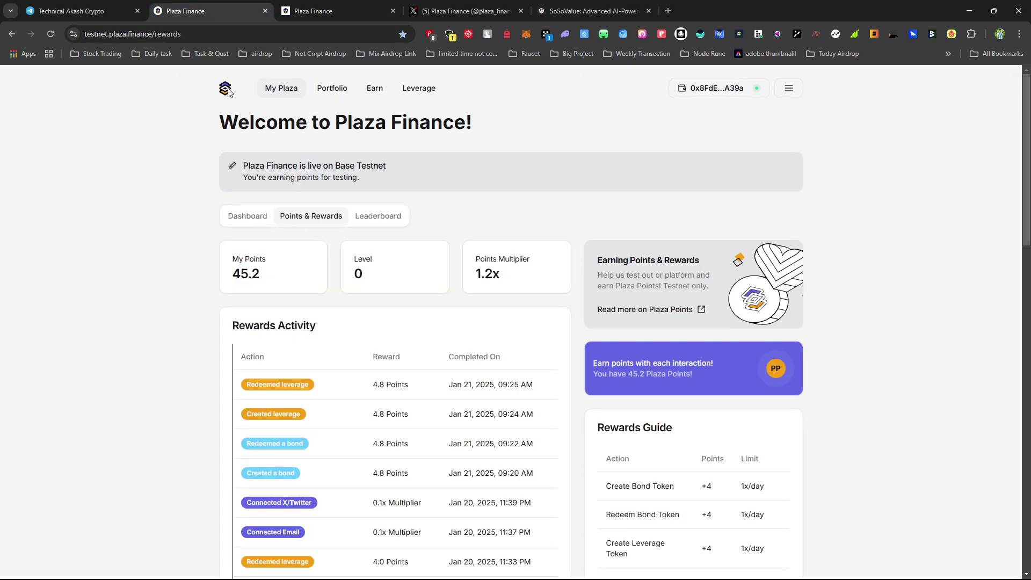
# Open Plaza Finance's Earn page for bondETH
pyautogui.click(156, 34)
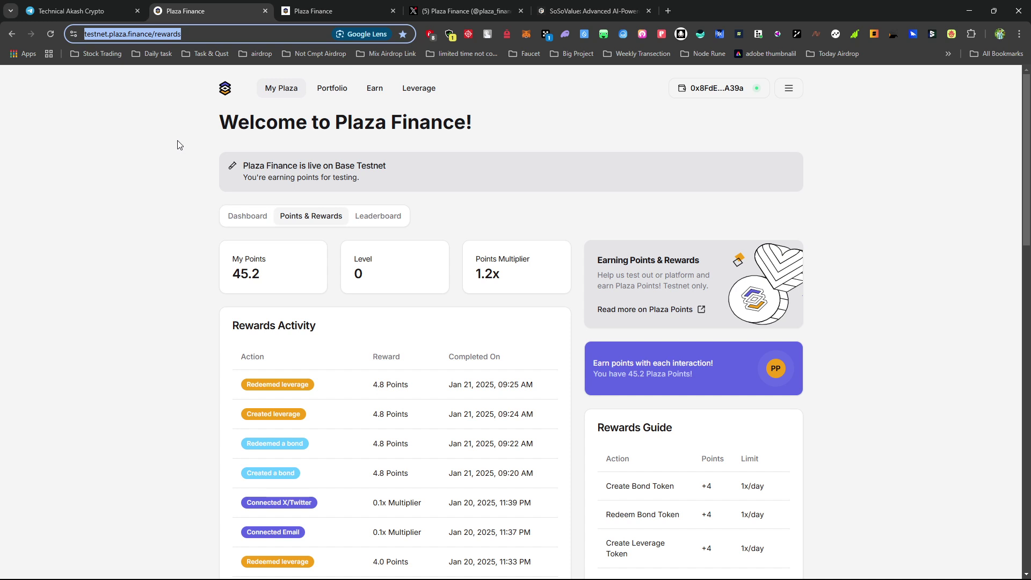
pyautogui.click(380, 87)
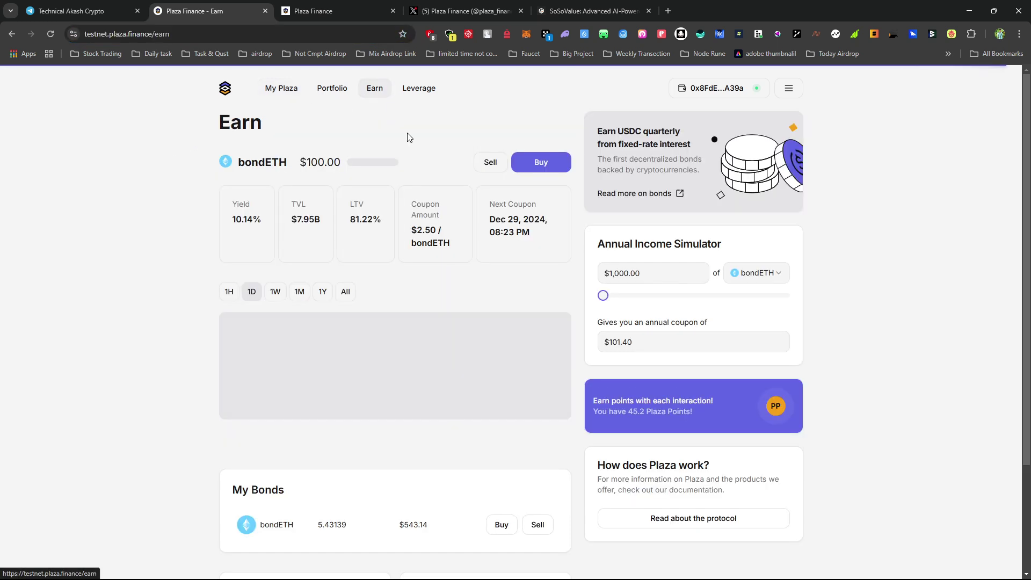